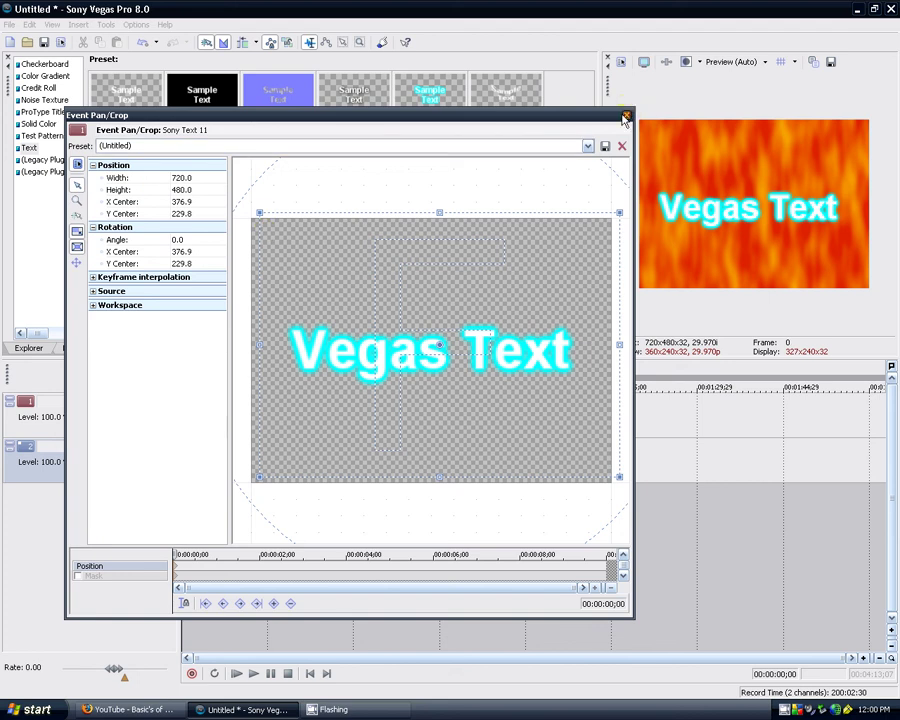
# Step: Close the text clip's pan/crop window and bring the YouTube tutorial page to the front
pyautogui.click(626, 119)
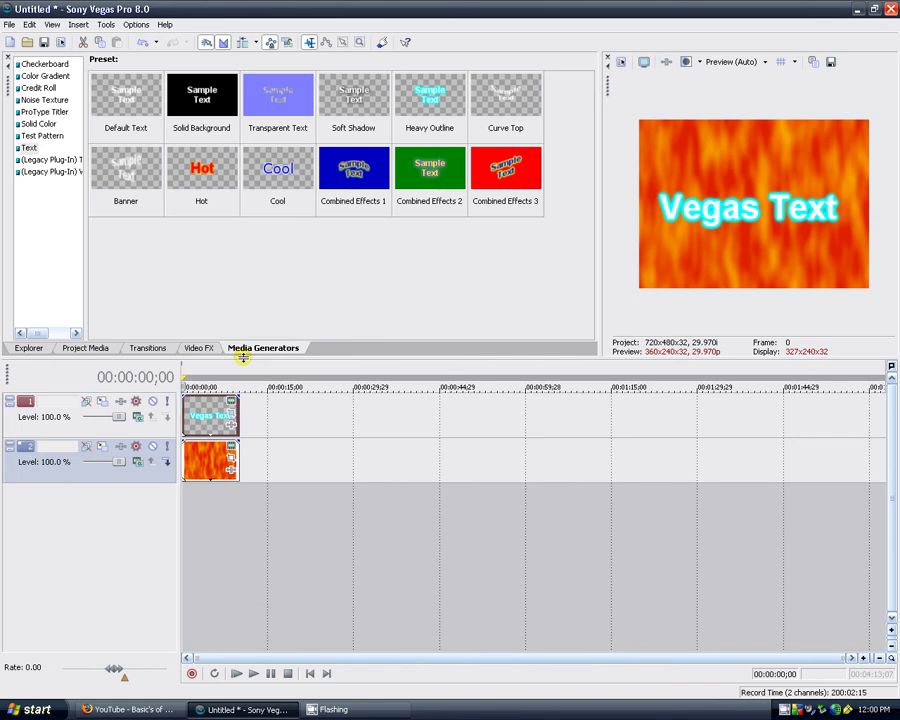
pyautogui.click(130, 709)
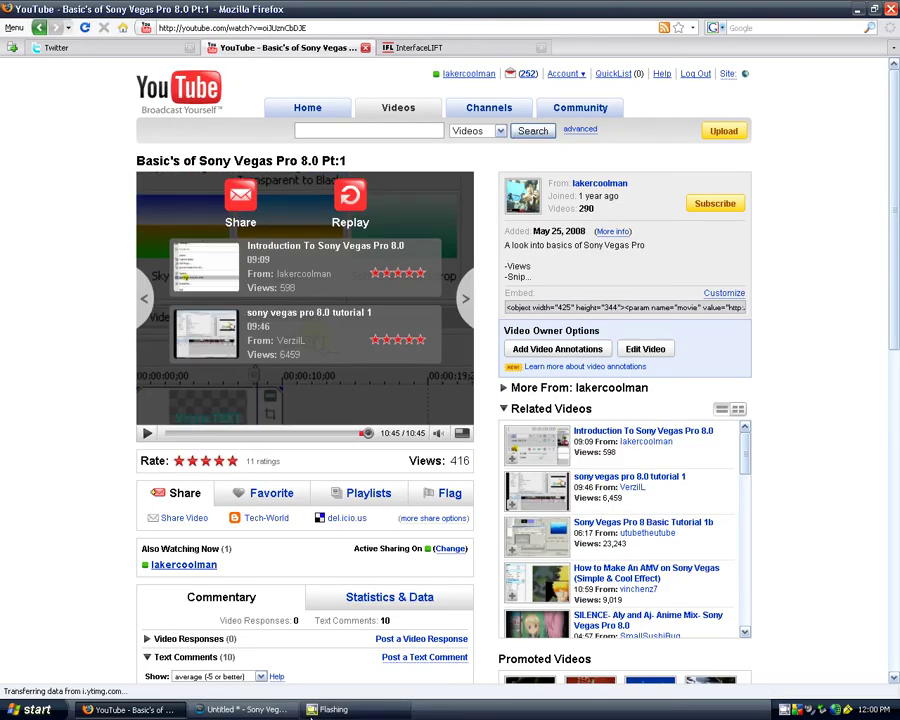
# Step: Bring Vegas back in front of the browser, flipping to Firefox and back once
pyautogui.click(270, 709)
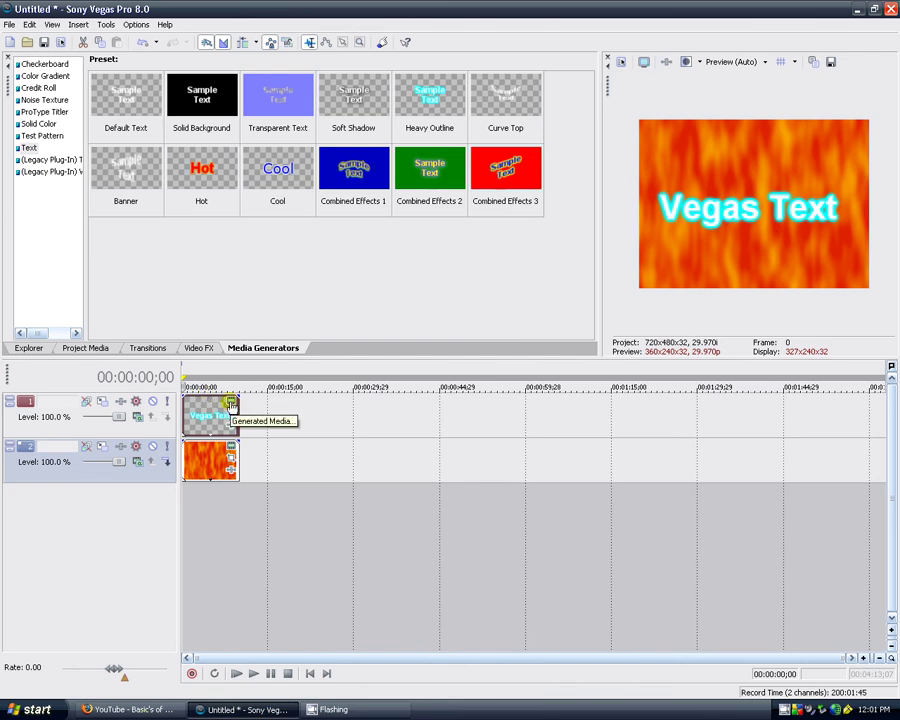
pyautogui.hotkey('alt', 'Tab')
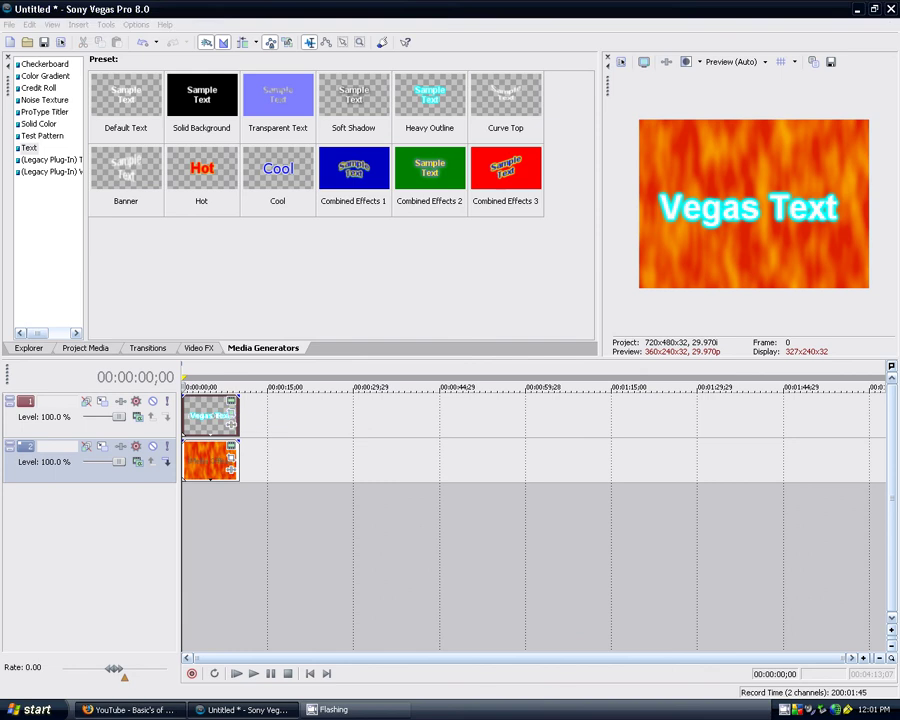
pyautogui.hotkey('alt', 'Tab')
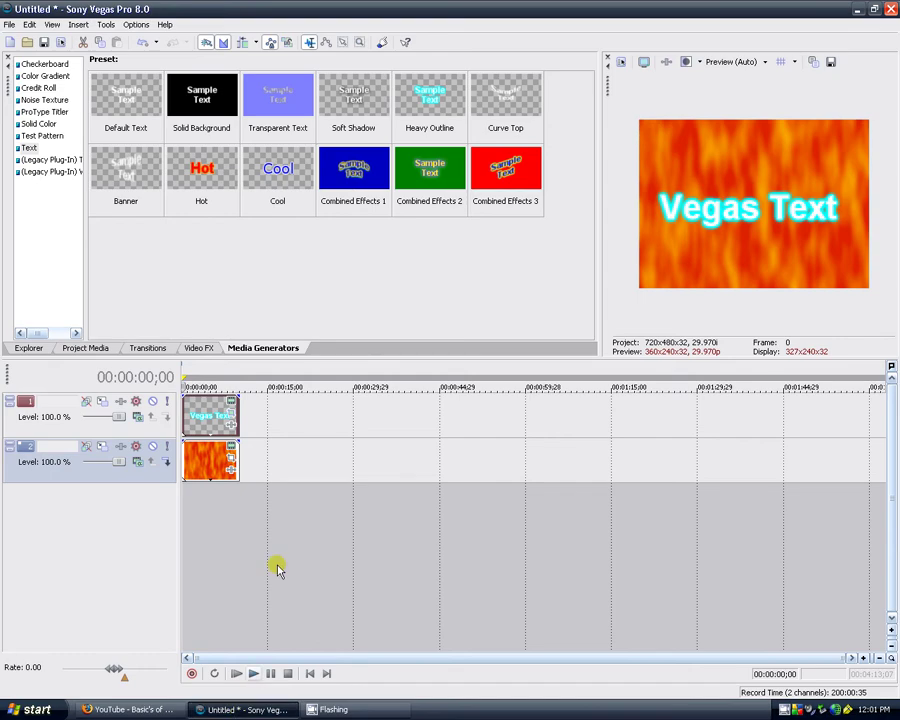
# Step: Open the text clip's Event Pan/Crop, look over its mask and framing options, then close it
pyautogui.click(232, 413)
pyautogui.rightClick(318, 385)
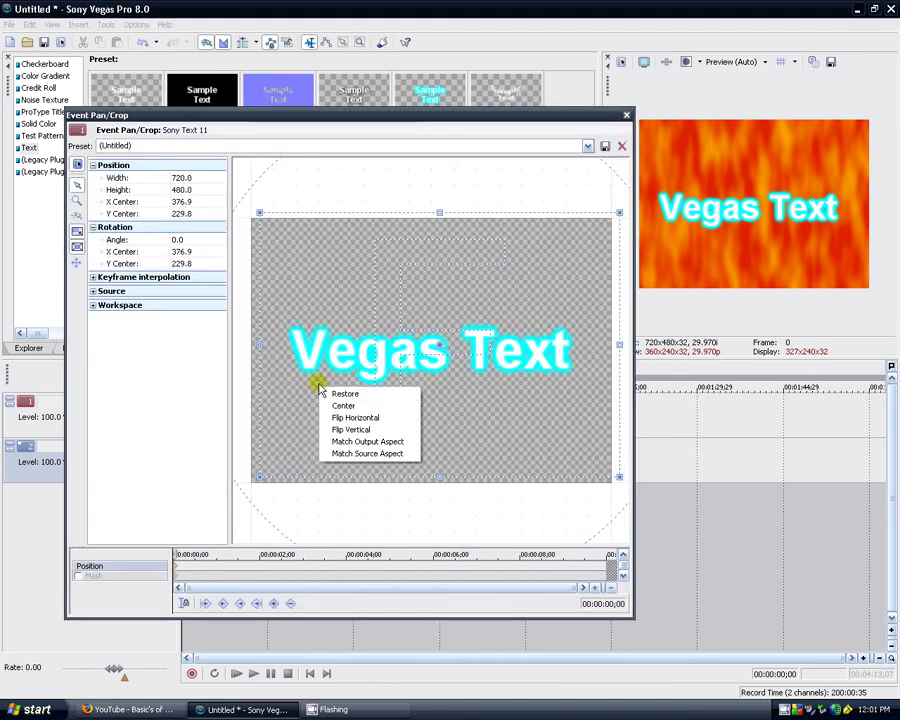
pyautogui.click(354, 304)
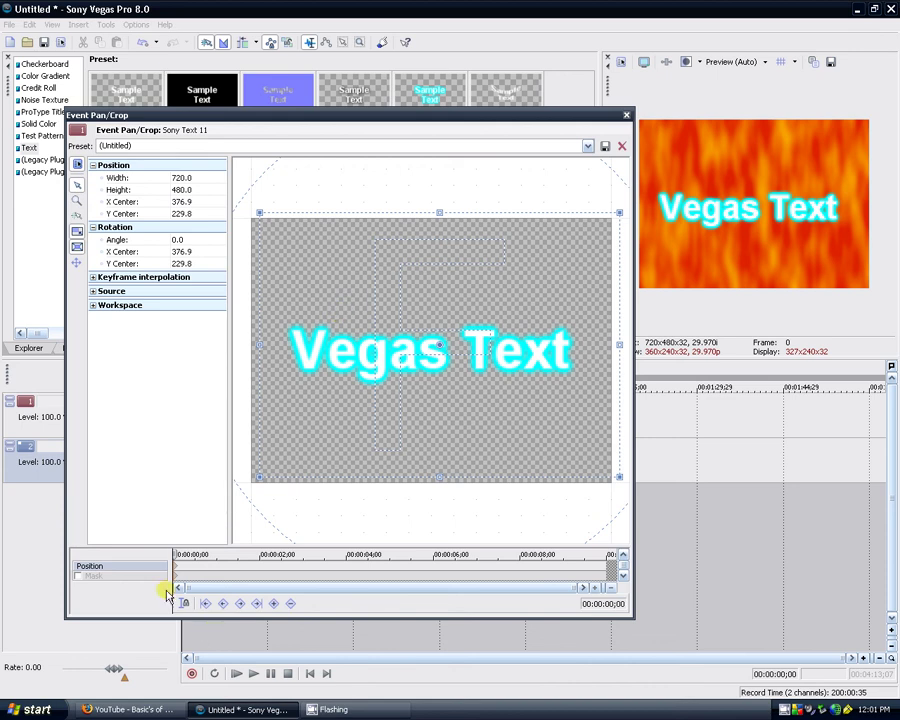
pyautogui.click(87, 578)
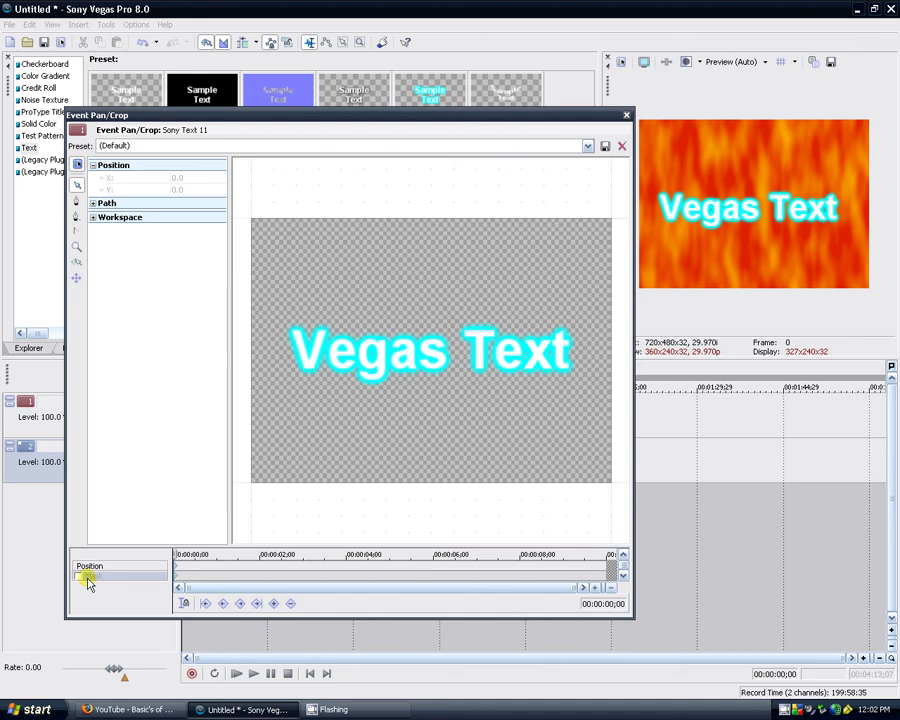
pyautogui.click(488, 308)
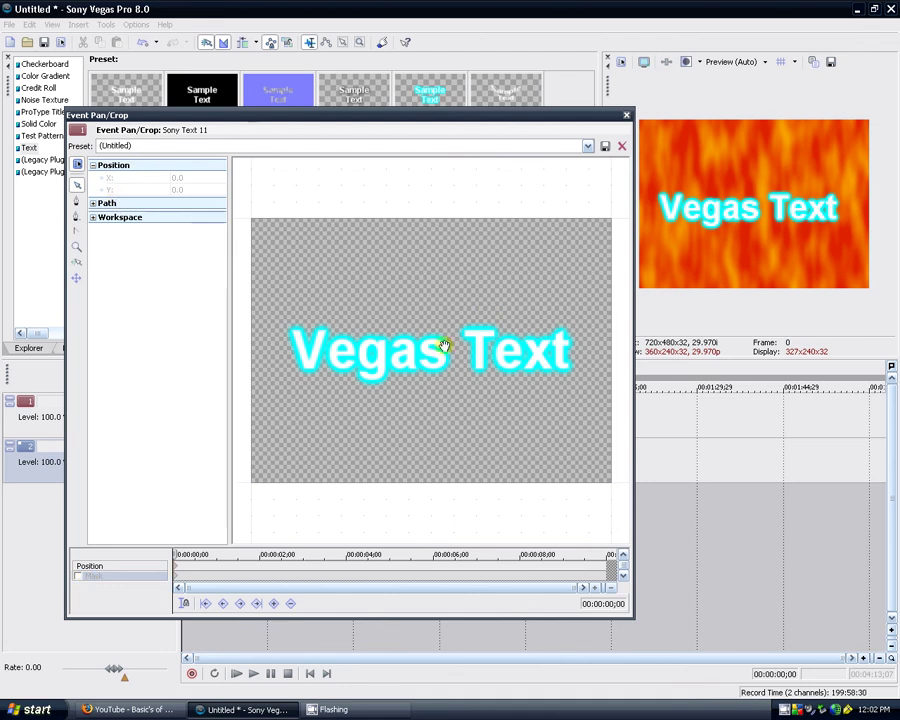
pyautogui.click(79, 577)
pyautogui.click(271, 240)
pyautogui.moveTo(368, 275)
pyautogui.mouseDown()
pyautogui.moveTo(358, 263)
pyautogui.moveTo(372, 281)
pyautogui.moveTo(385, 278)
pyautogui.mouseUp()
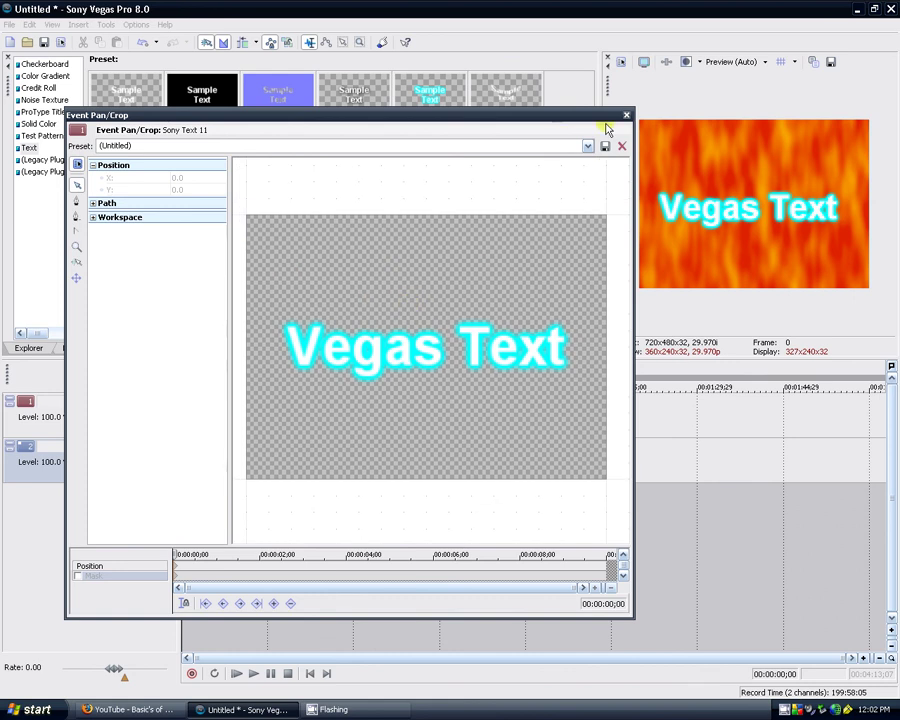
pyautogui.click(626, 115)
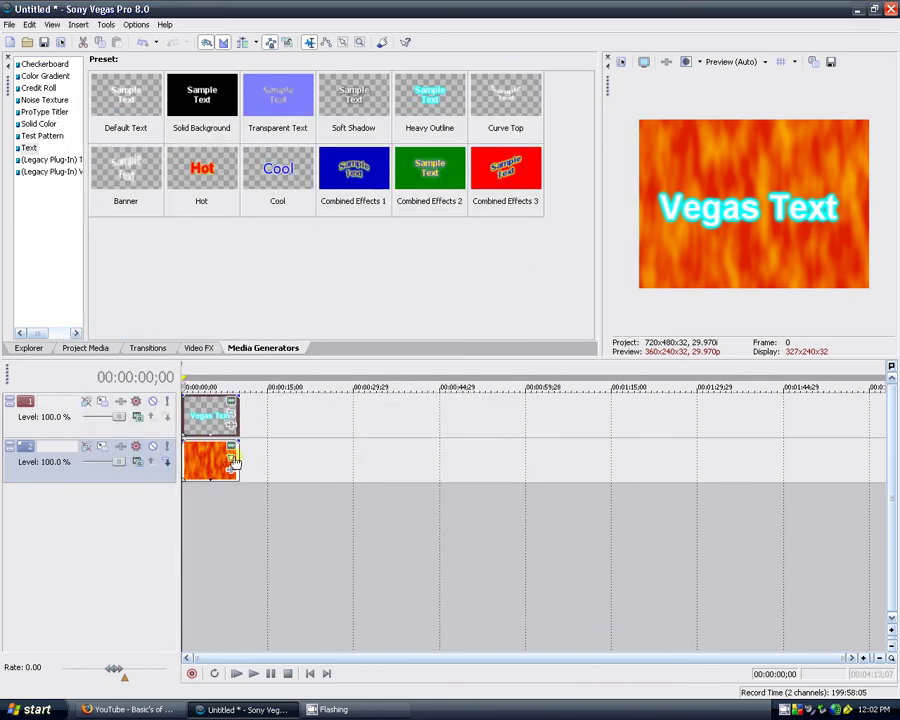
# Step: Reopen Pan/Crop for the text clip and settle on the Position row at centre 376.9, 229.8
pyautogui.click(230, 413)
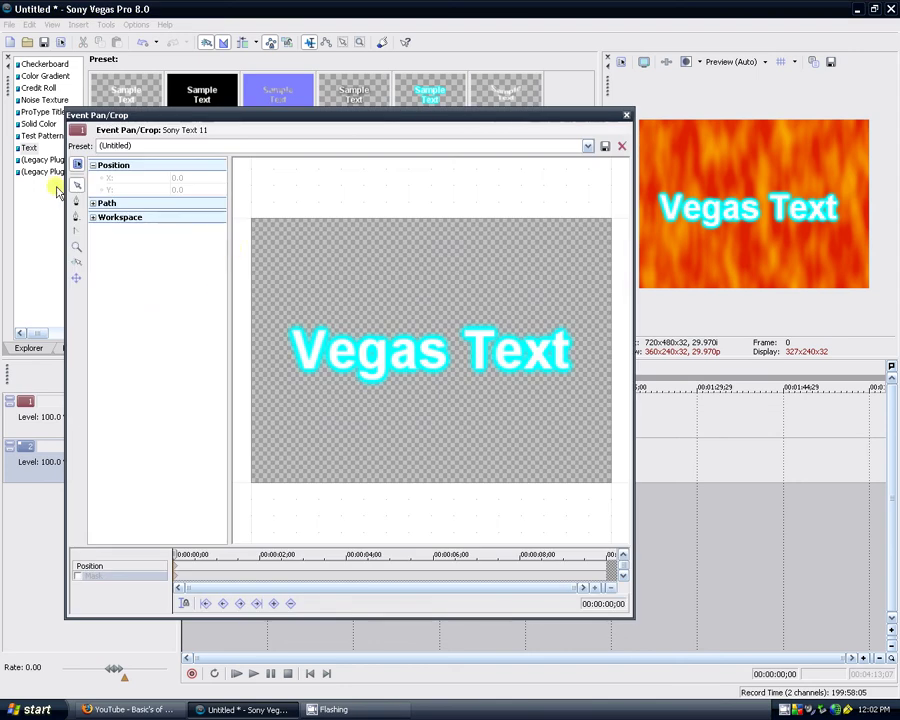
pyautogui.click(78, 165)
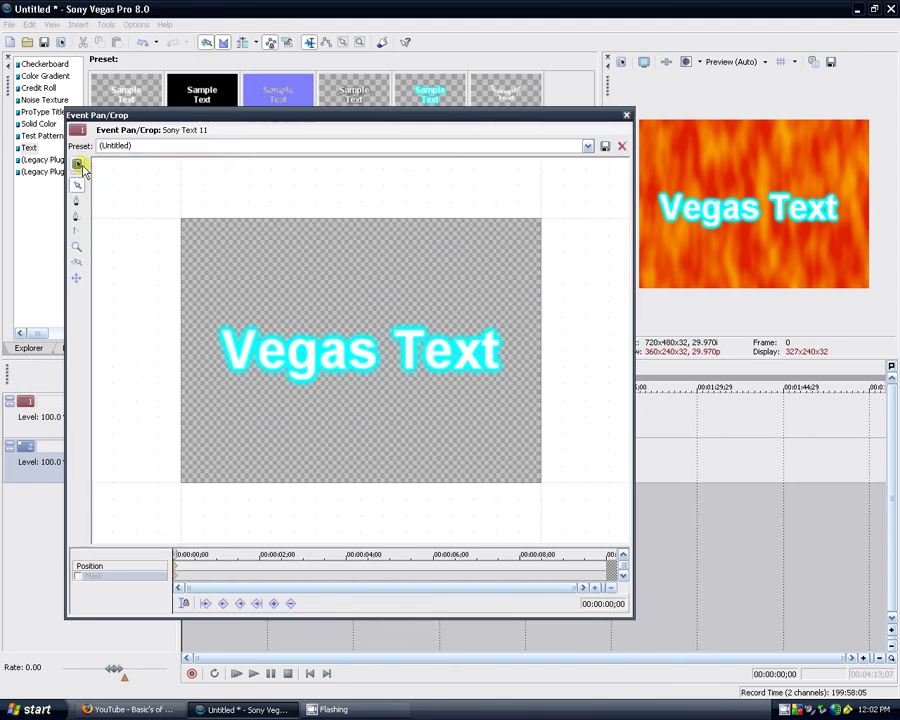
pyautogui.click(78, 165)
pyautogui.click(90, 567)
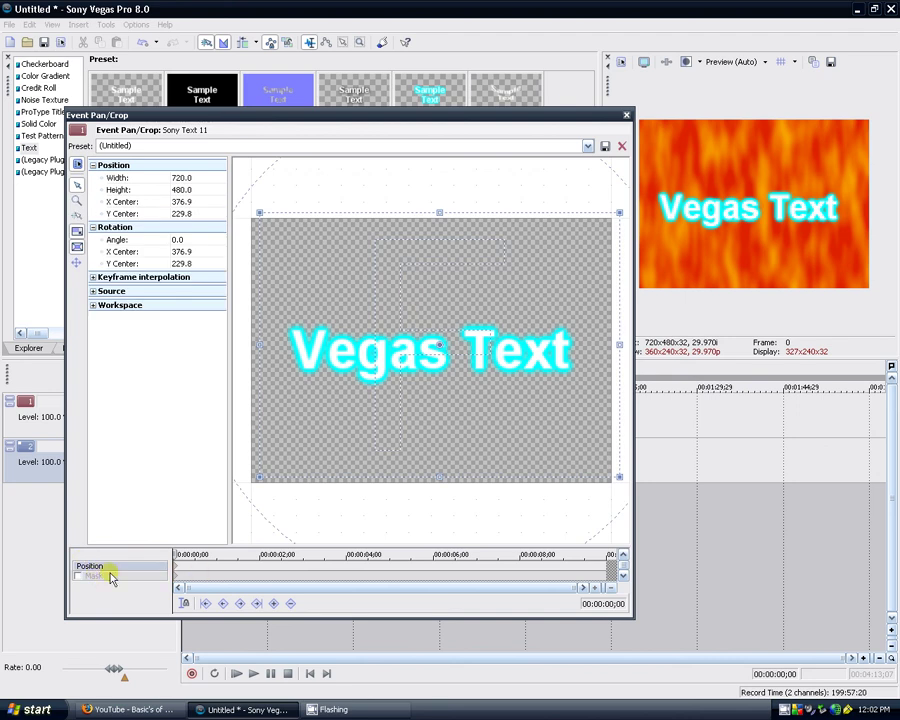
pyautogui.click(106, 577)
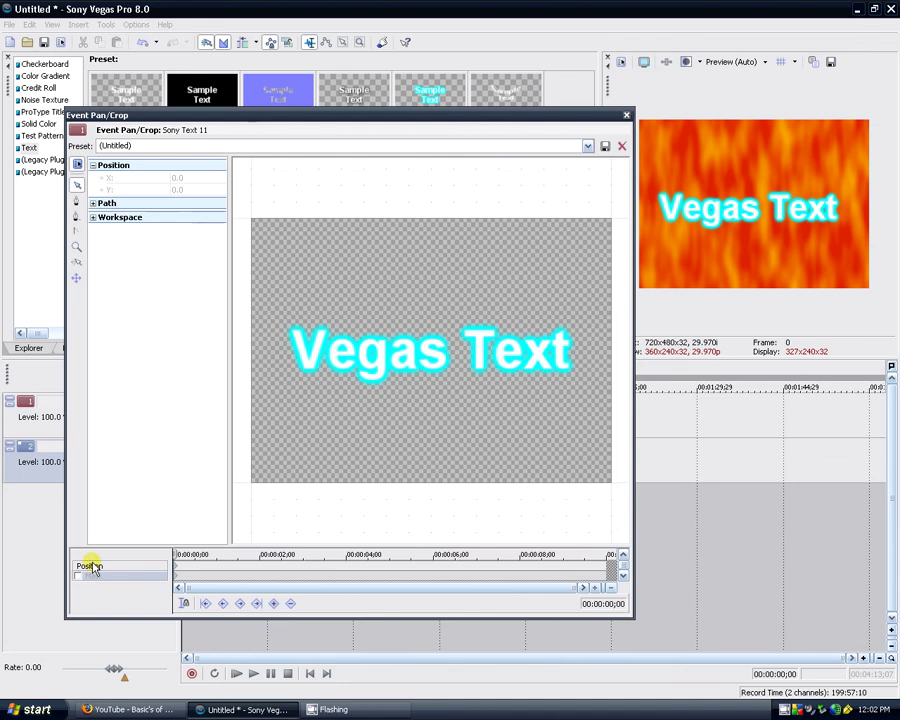
pyautogui.click(90, 566)
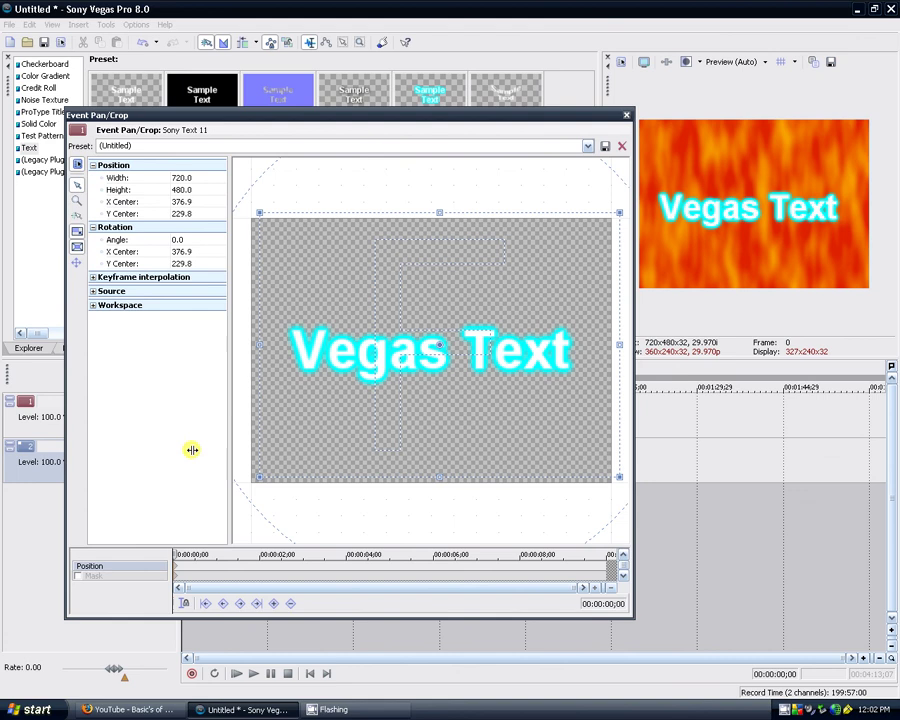
pyautogui.click(88, 578)
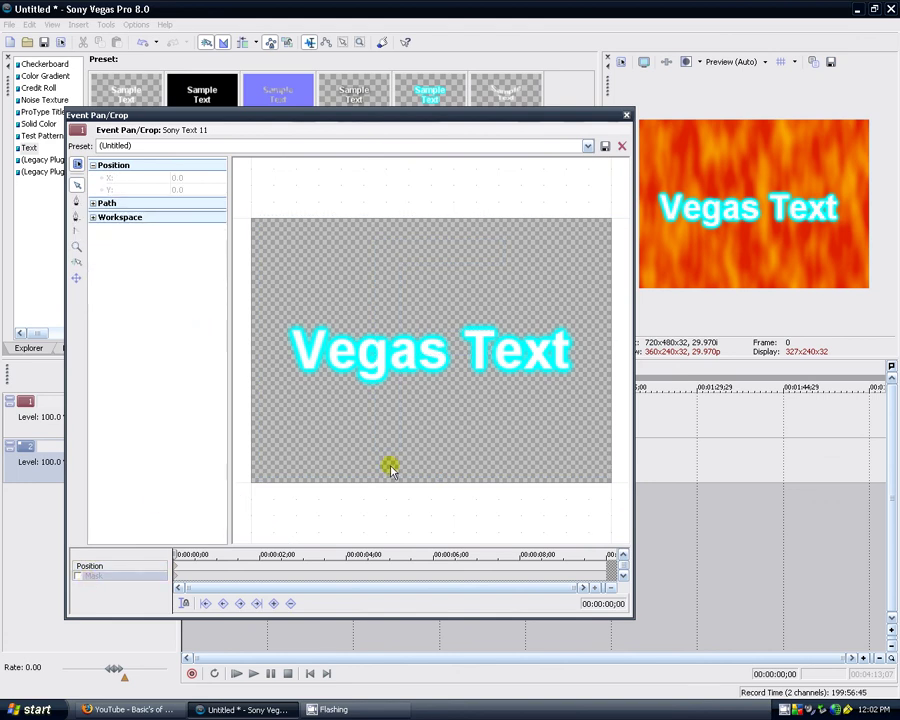
pyautogui.click(90, 566)
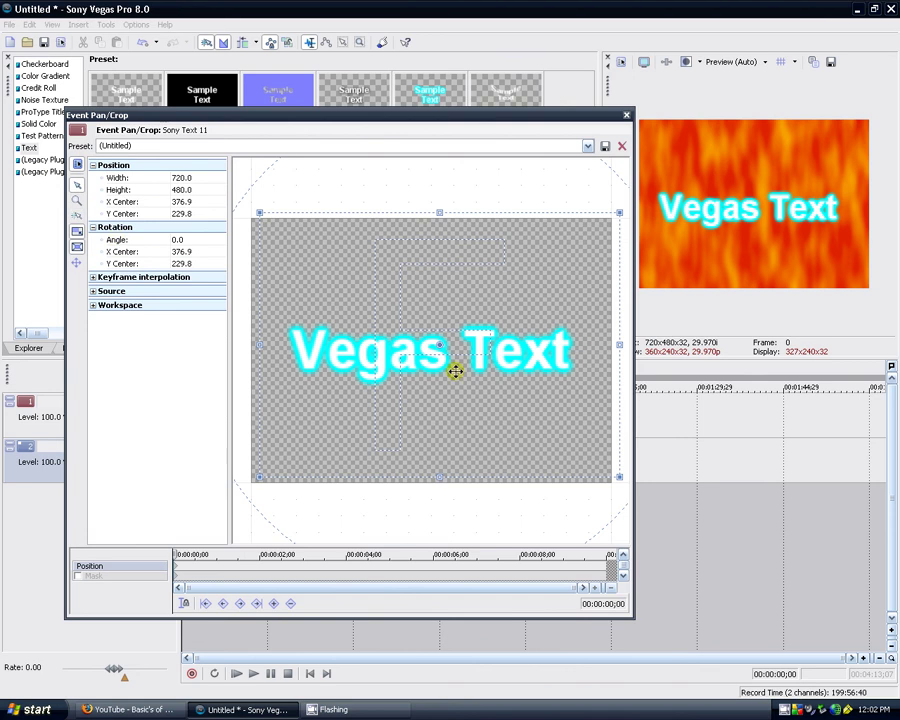
# Step: Keyframe the title's crop frame across frames 0–4, ending centred at 390.9, 205.5
pyautogui.moveTo(456, 367)
pyautogui.mouseDown()
pyautogui.moveTo(441, 365)
pyautogui.moveTo(466, 381)
pyautogui.moveTo(438, 329)
pyautogui.moveTo(480, 390)
pyautogui.moveTo(498, 441)
pyautogui.mouseUp()
pyautogui.moveTo(461, 397)
pyautogui.mouseDown()
pyautogui.moveTo(394, 338)
pyautogui.moveTo(406, 400)
pyautogui.moveTo(509, 414)
pyautogui.moveTo(454, 382)
pyautogui.mouseUp()
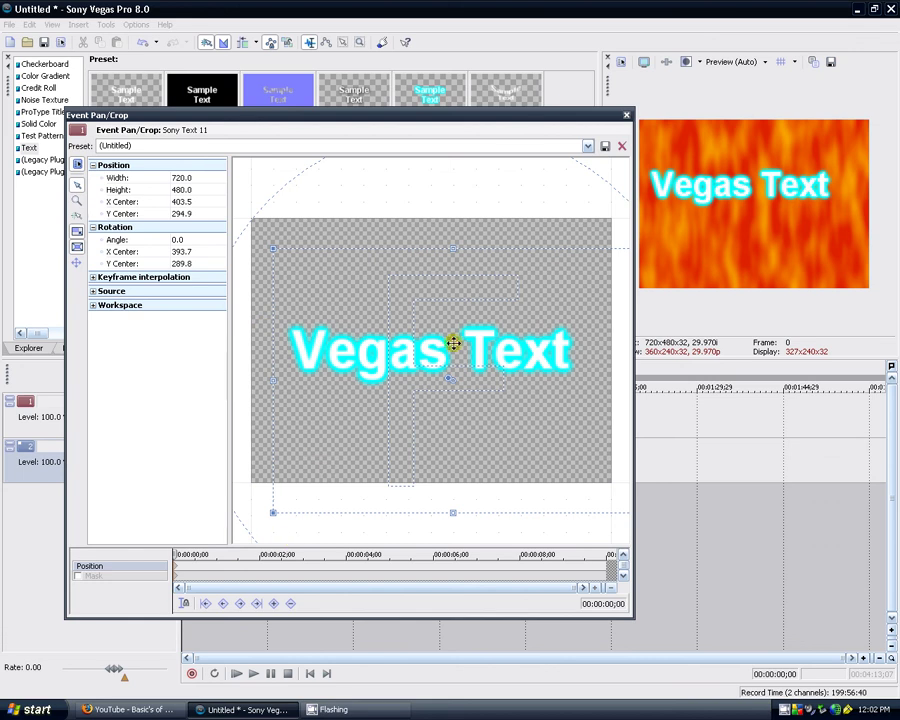
pyautogui.moveTo(453, 343); pyautogui.dragTo(432, 304)
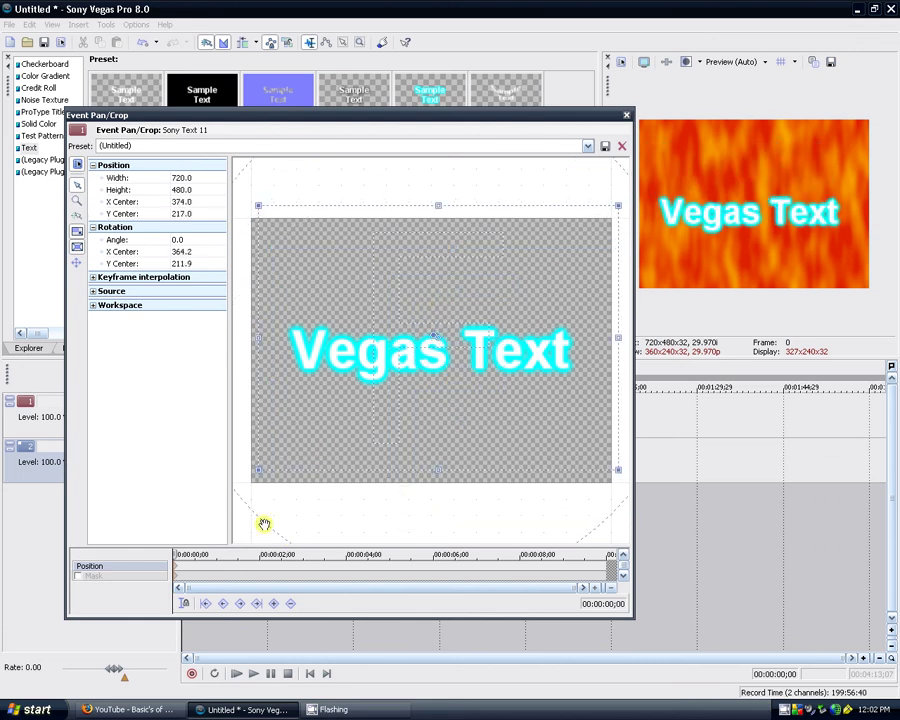
pyautogui.moveTo(175, 553); pyautogui.dragTo(176, 553)
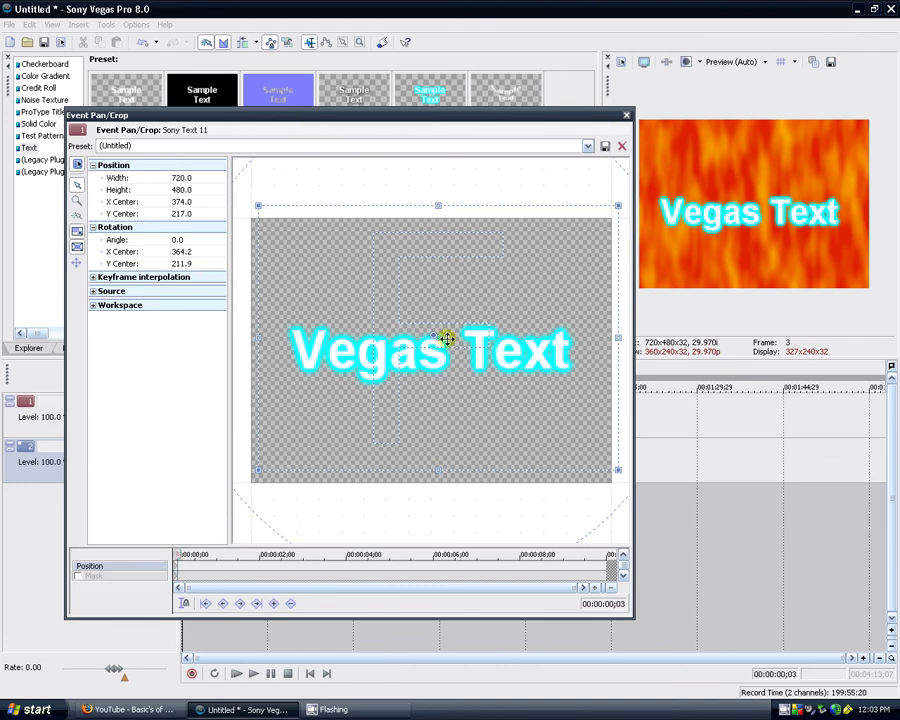
pyautogui.moveTo(447, 339); pyautogui.dragTo(420, 327)
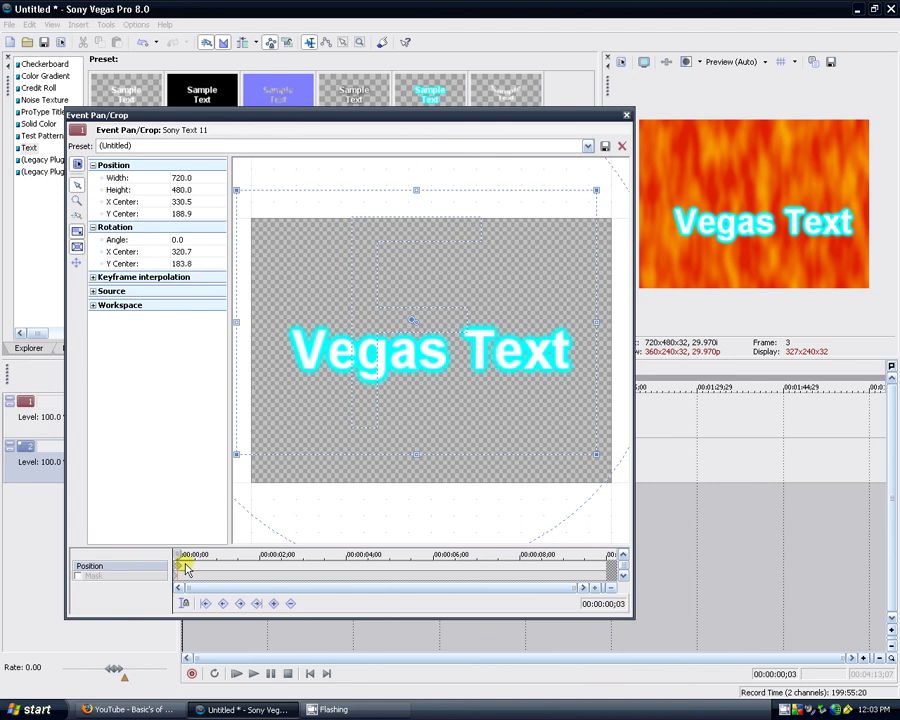
pyautogui.moveTo(180, 553); pyautogui.dragTo(182, 553)
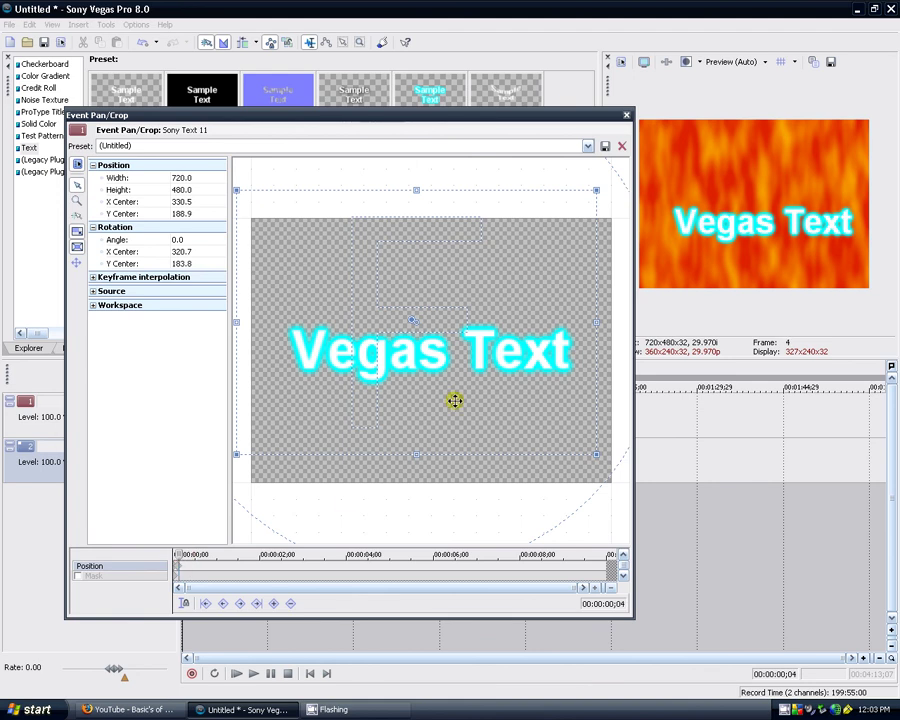
pyautogui.moveTo(454, 396); pyautogui.dragTo(446, 393)
pyautogui.moveTo(375, 499); pyautogui.dragTo(373, 499)
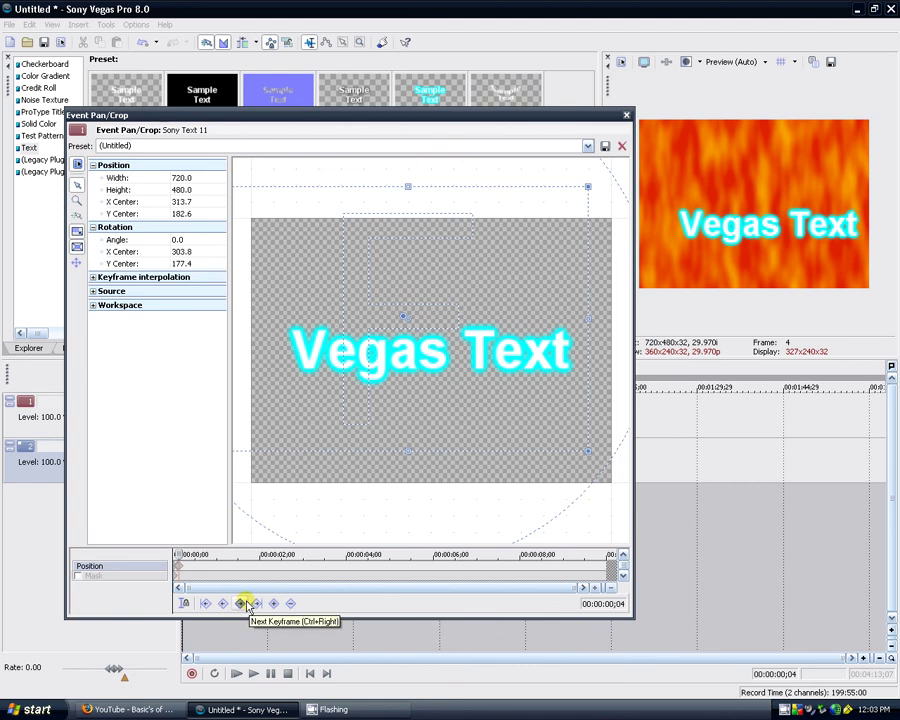
pyautogui.moveTo(426, 330); pyautogui.dragTo(427, 325)
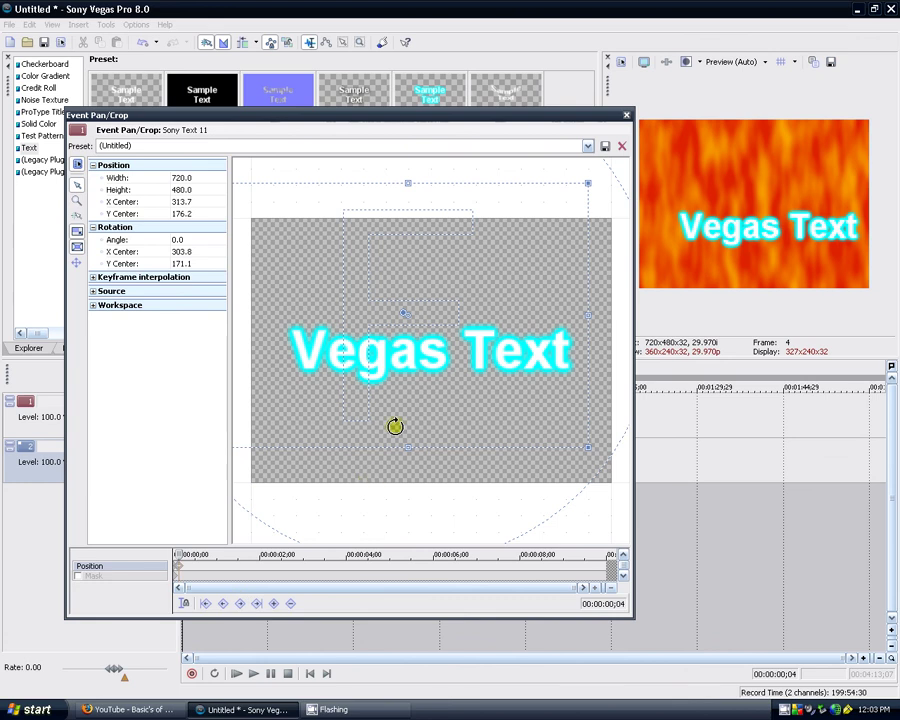
pyautogui.moveTo(408, 358); pyautogui.dragTo(367, 380)
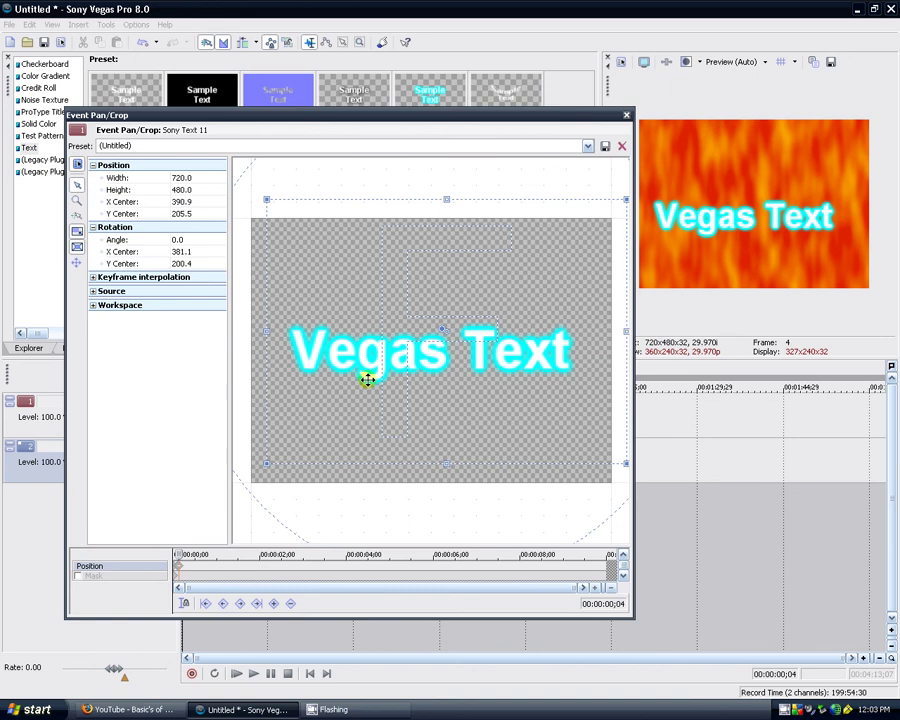
# Step: Close Pan/Crop and preview the title's animation
pyautogui.click(776, 303)
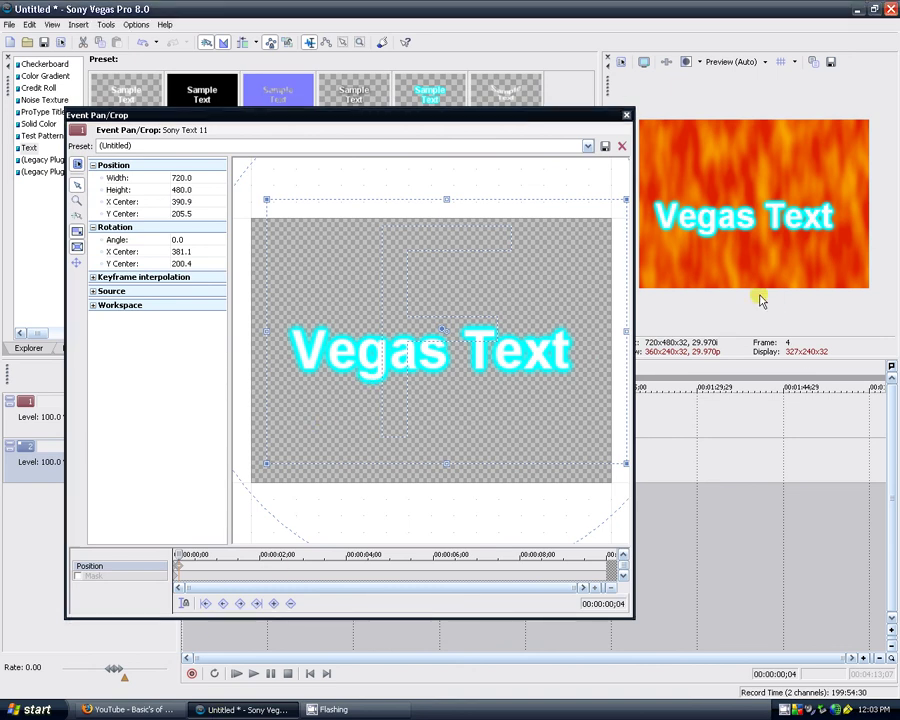
pyautogui.click(627, 115)
pyautogui.click(262, 673)
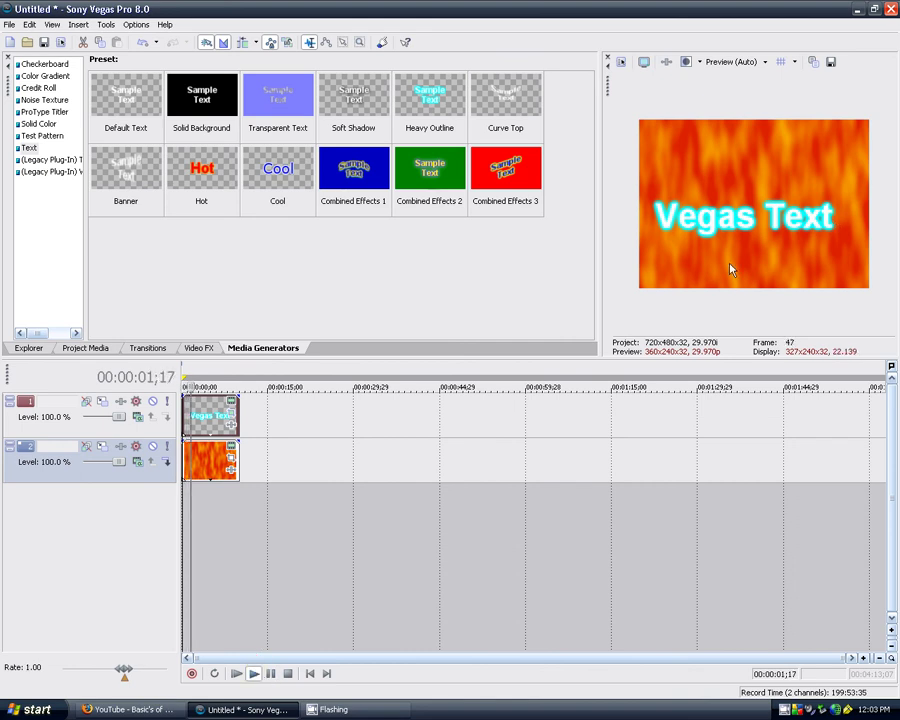
pyautogui.click(268, 673)
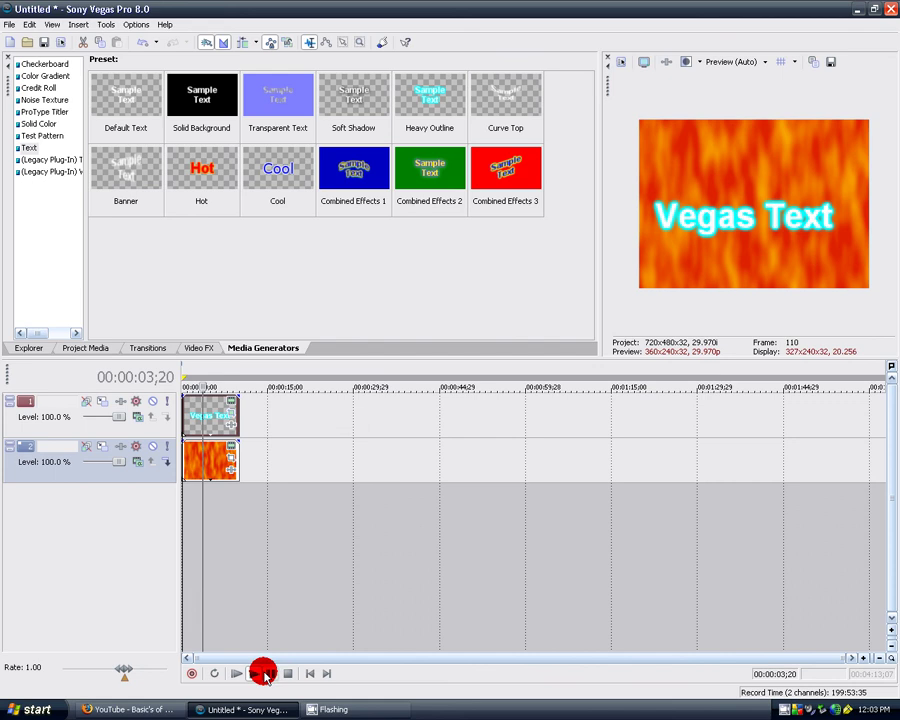
# Step: Reopen Pan/Crop, return the keyframe cursor to frame 0, then close it and replay the title
pyautogui.click(231, 413)
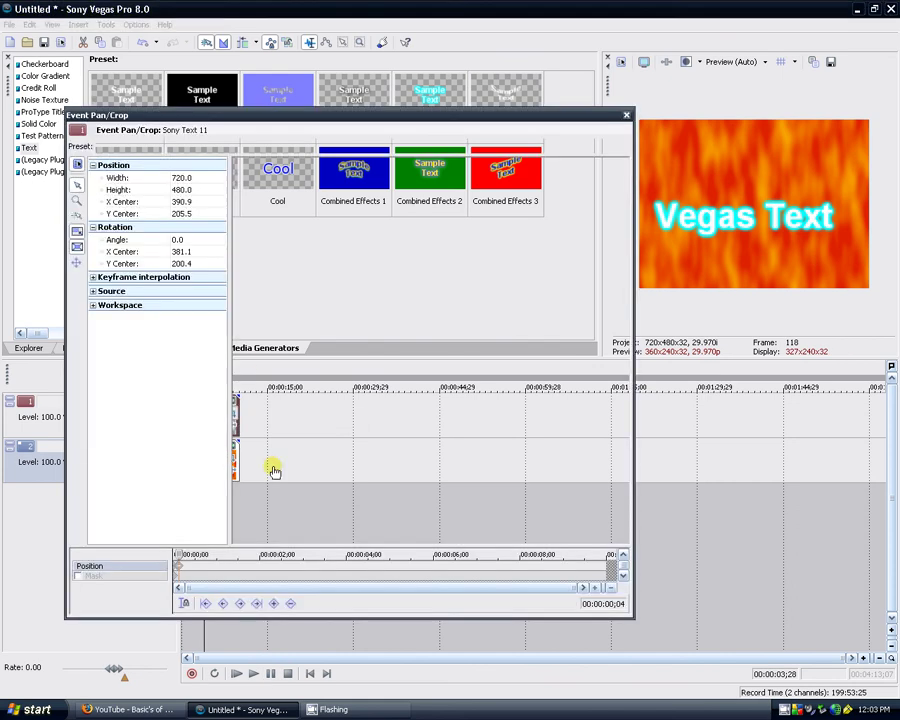
pyautogui.click(175, 553)
pyautogui.moveTo(175, 553); pyautogui.dragTo(121, 548)
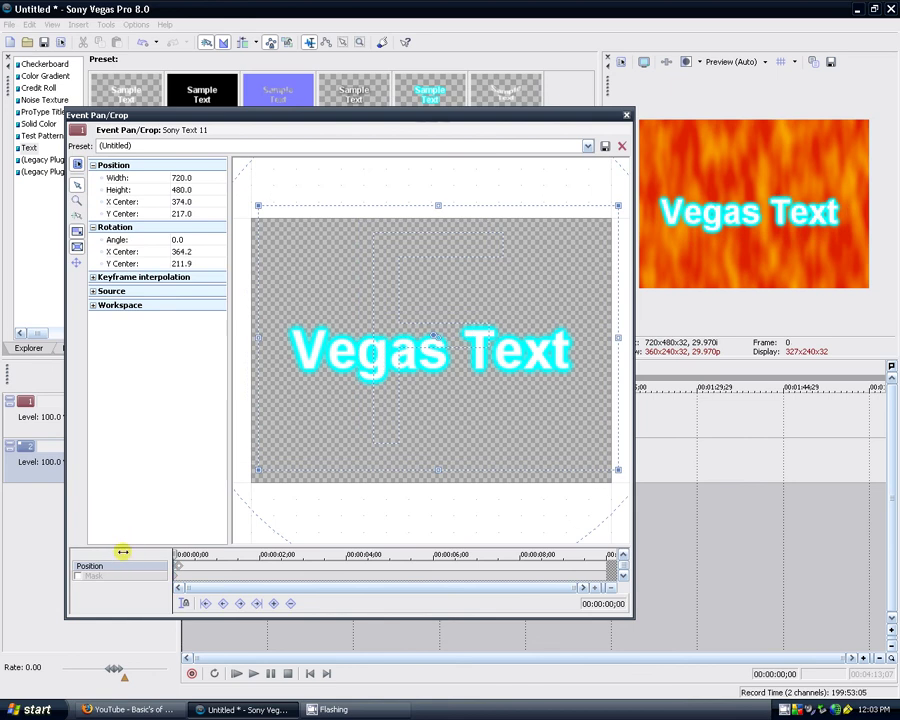
pyautogui.click(258, 601)
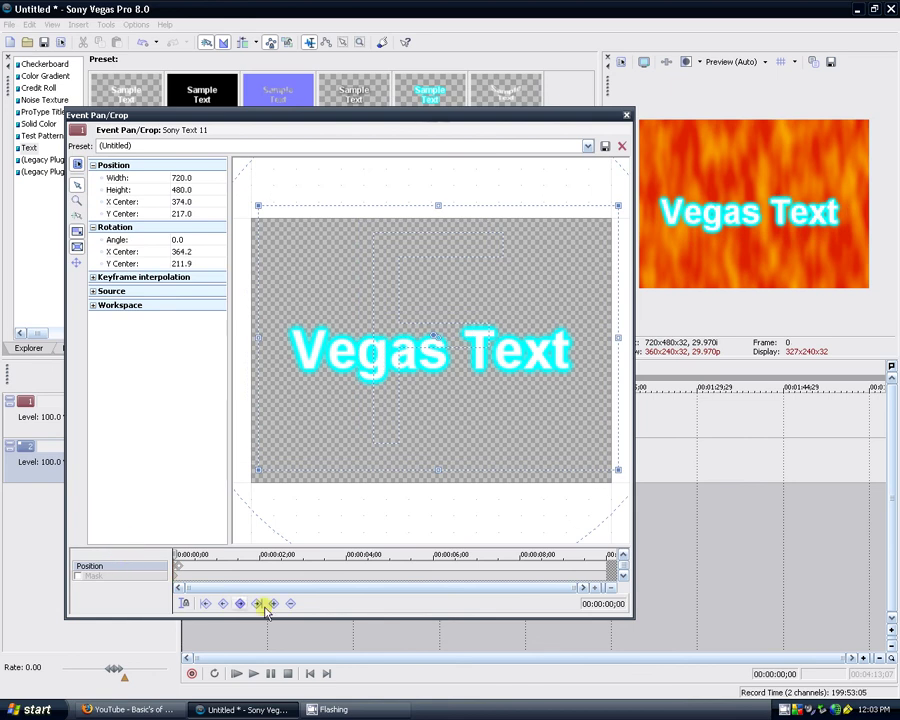
pyautogui.click(626, 118)
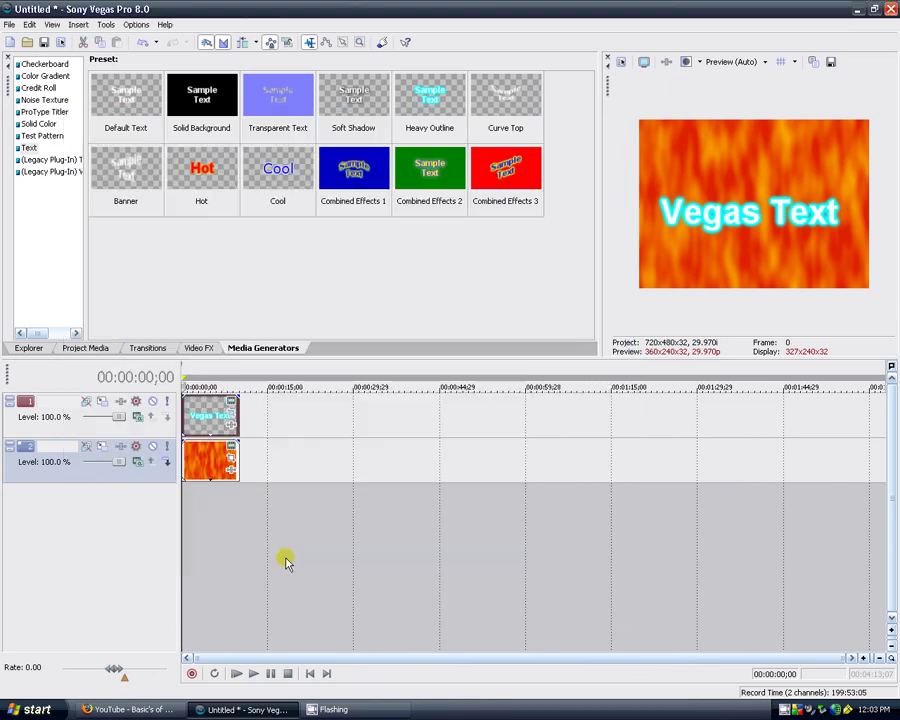
pyautogui.click(236, 673)
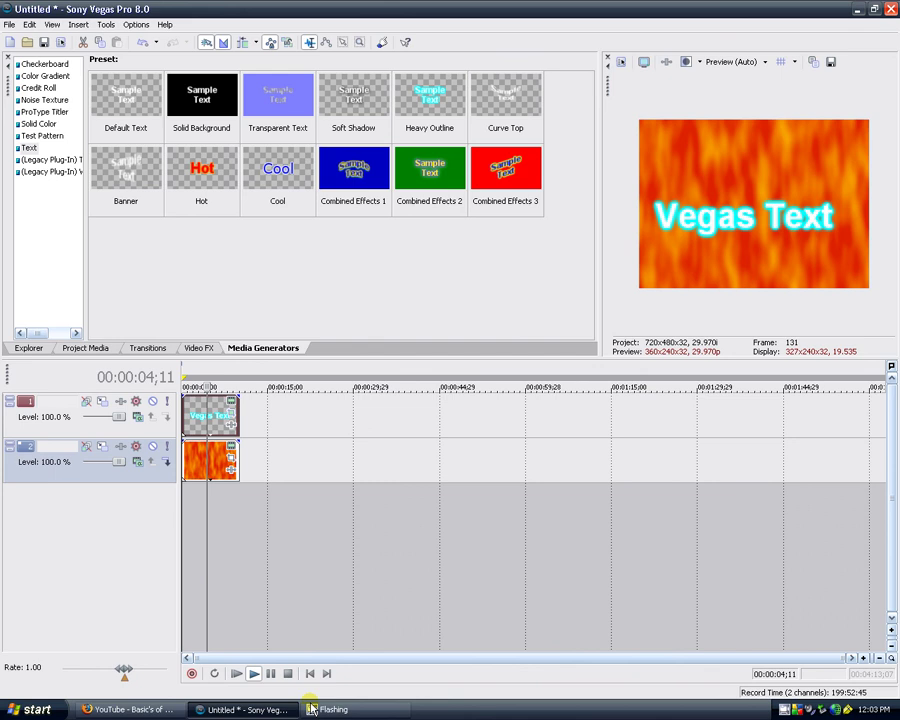
pyautogui.click(270, 673)
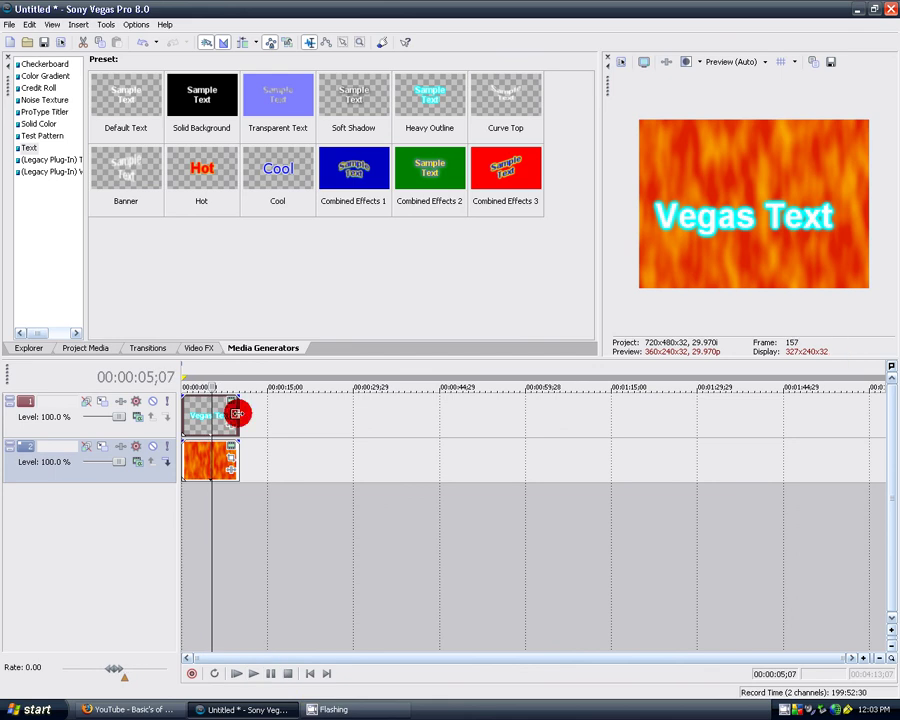
# Step: Reopen Pan/Crop and shift the crop frame at frames 2 to 5 to shake the title
pyautogui.click(237, 413)
pyautogui.click(236, 416)
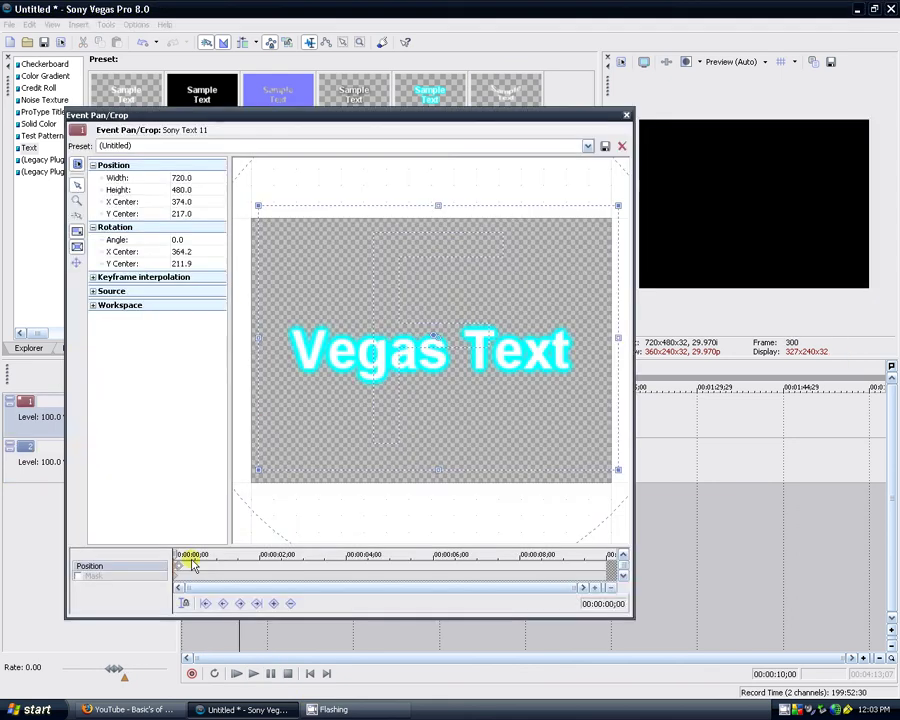
pyautogui.click(176, 556)
pyautogui.moveTo(178, 557); pyautogui.dragTo(180, 561)
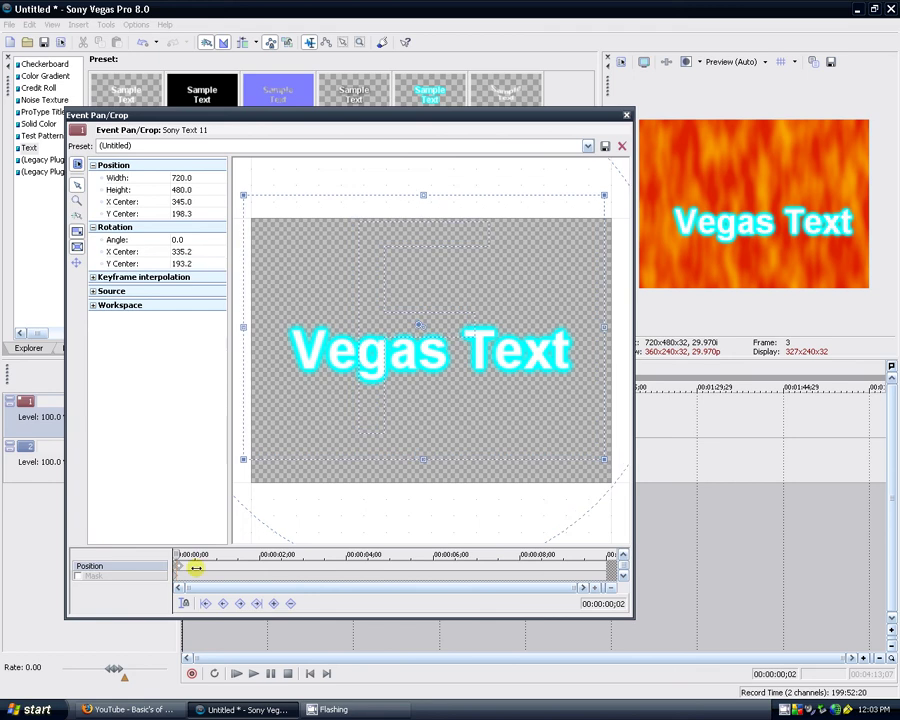
pyautogui.moveTo(397, 363); pyautogui.dragTo(388, 388)
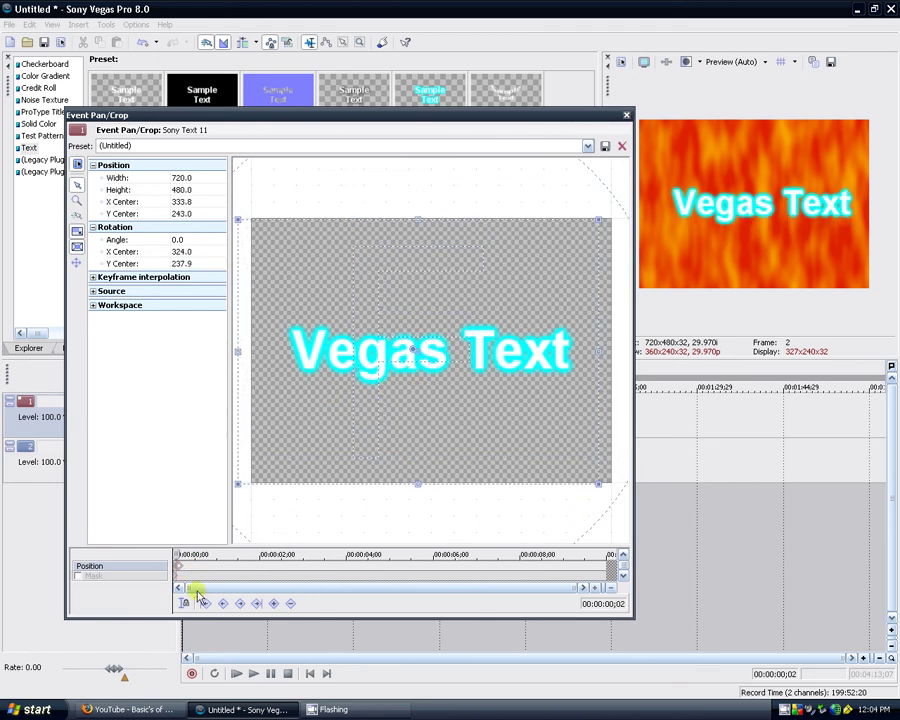
pyautogui.moveTo(177, 554); pyautogui.dragTo(181, 547)
pyautogui.moveTo(327, 416); pyautogui.dragTo(350, 416)
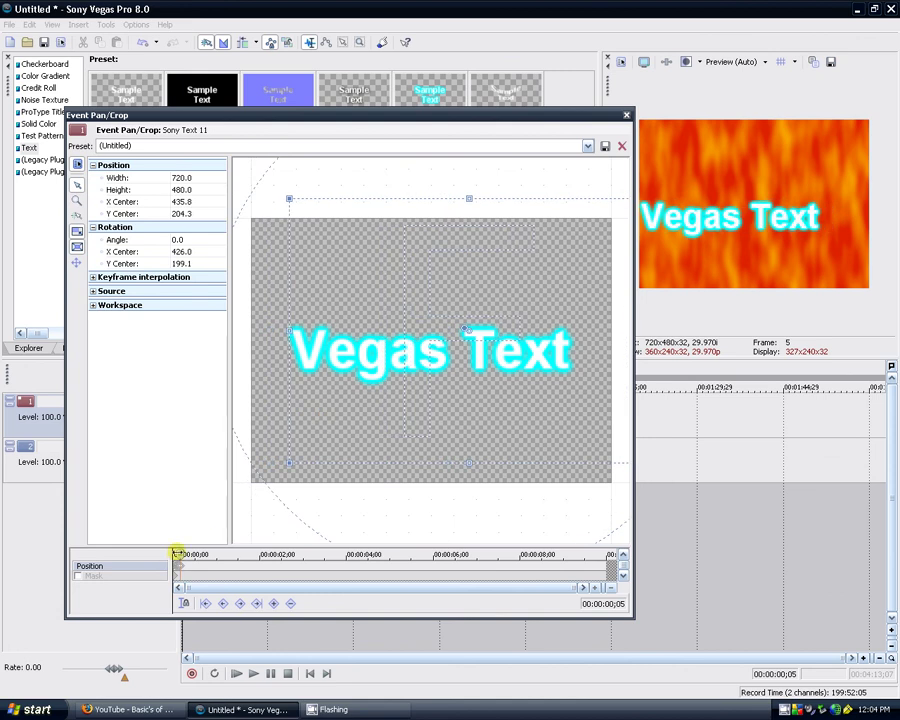
pyautogui.click(181, 549)
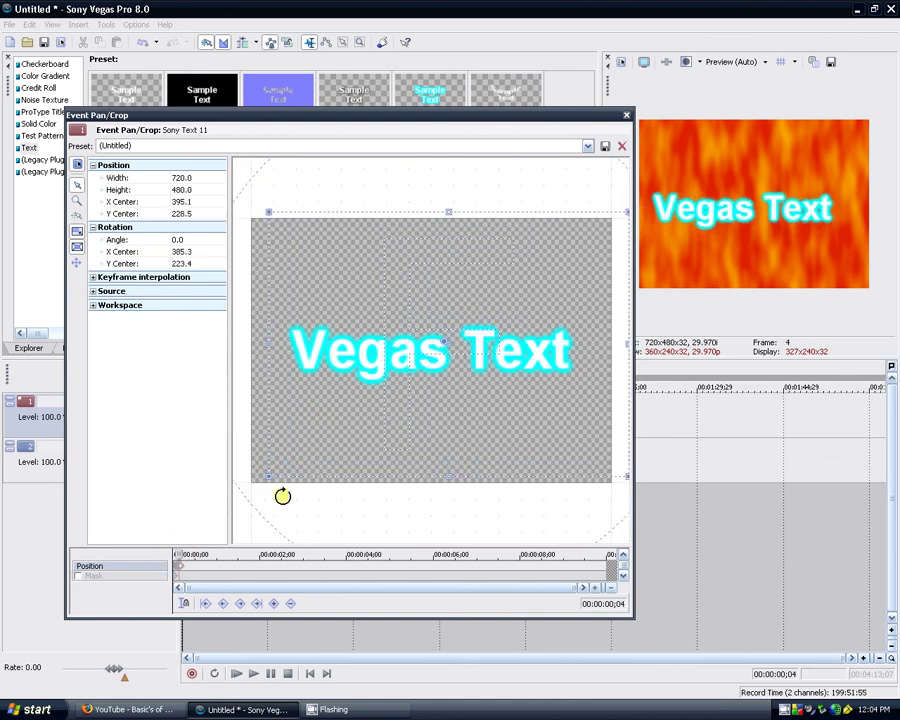
# Step: Set the frame-10 keyframe so the title settles at 369.8, 274.5, then play it back
pyautogui.moveTo(178, 554); pyautogui.dragTo(192, 541)
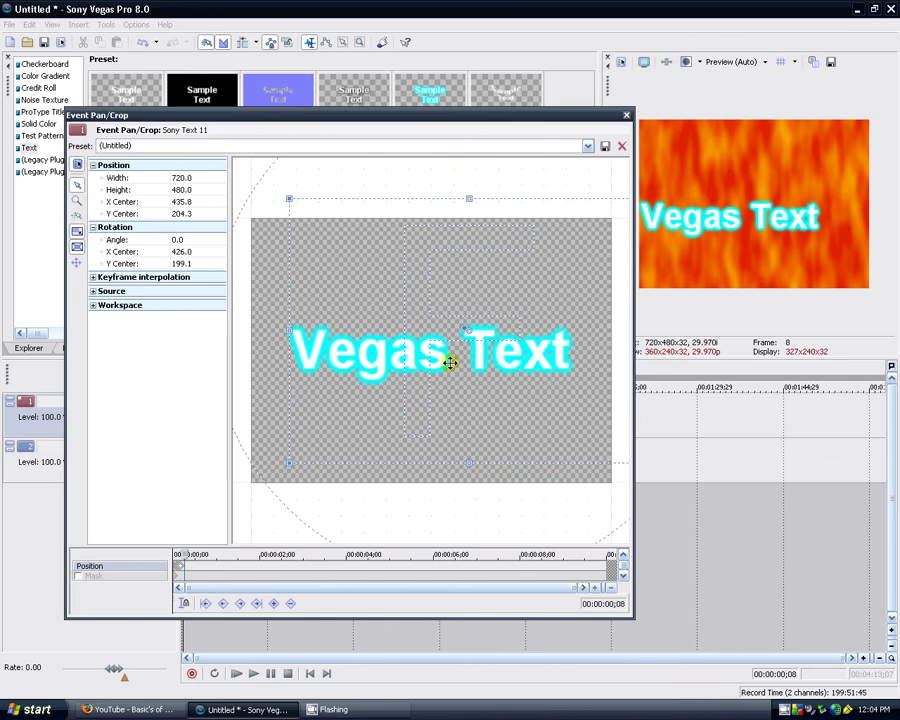
pyautogui.hotkey('ctrl', 'z')
pyautogui.click(185, 552)
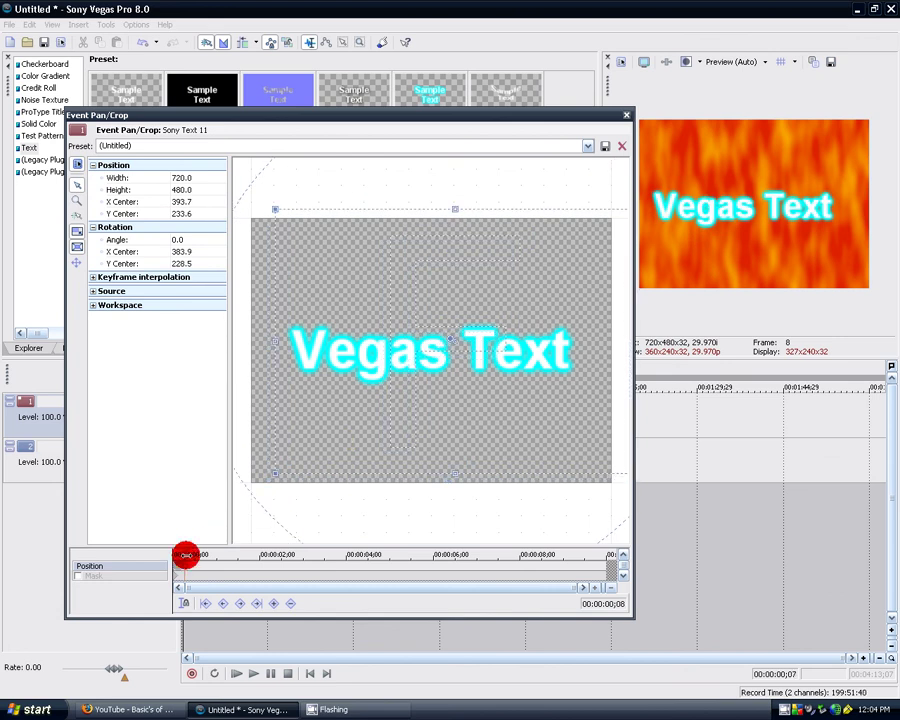
pyautogui.moveTo(396, 416)
pyautogui.mouseDown()
pyautogui.moveTo(383, 433)
pyautogui.moveTo(382, 424)
pyautogui.mouseUp()
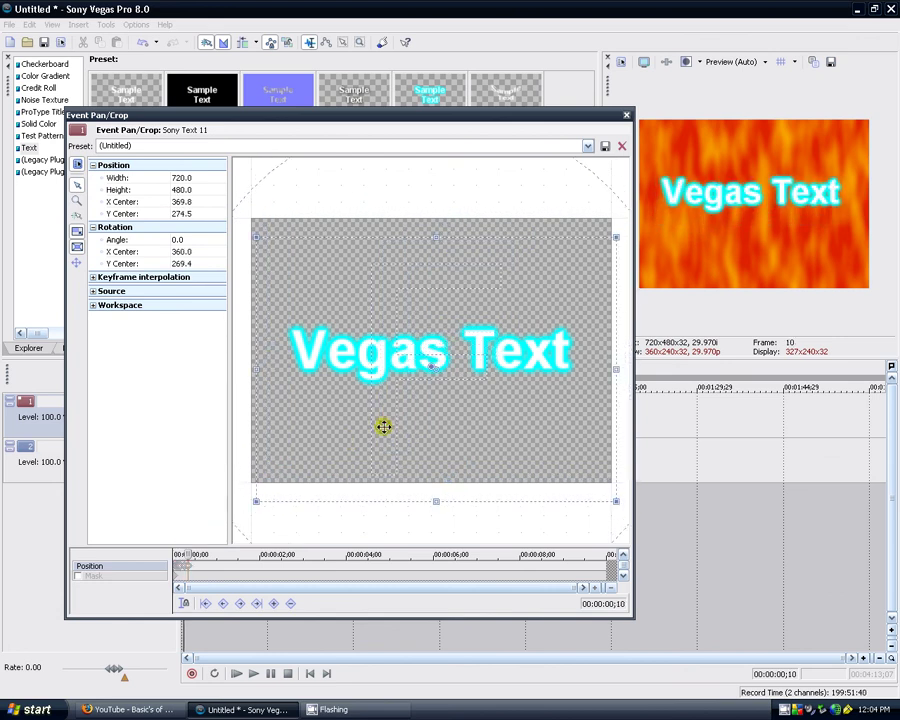
pyautogui.click(718, 202)
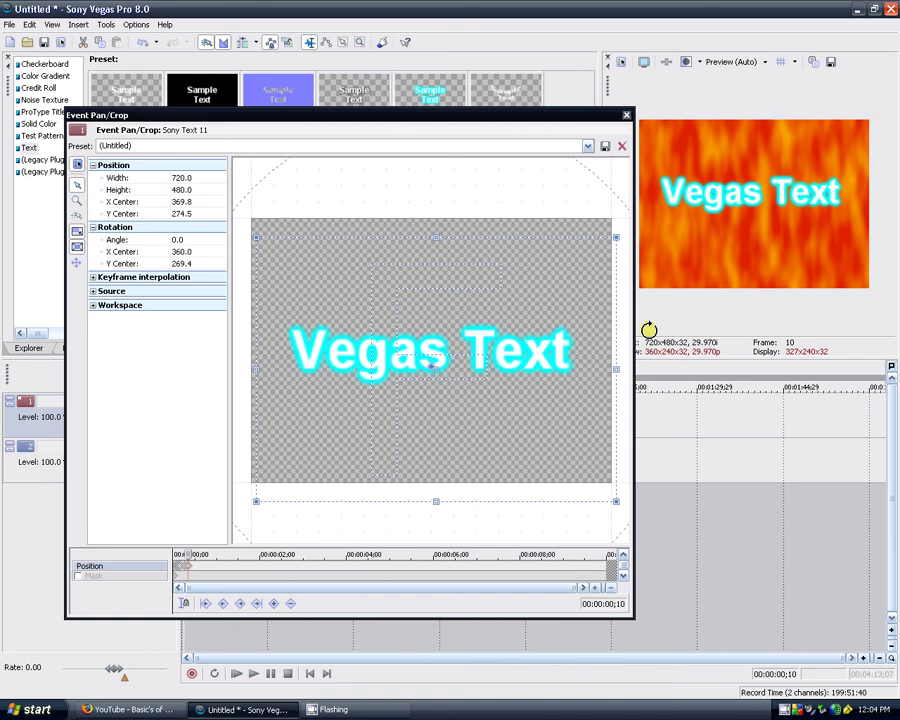
pyautogui.click(236, 673)
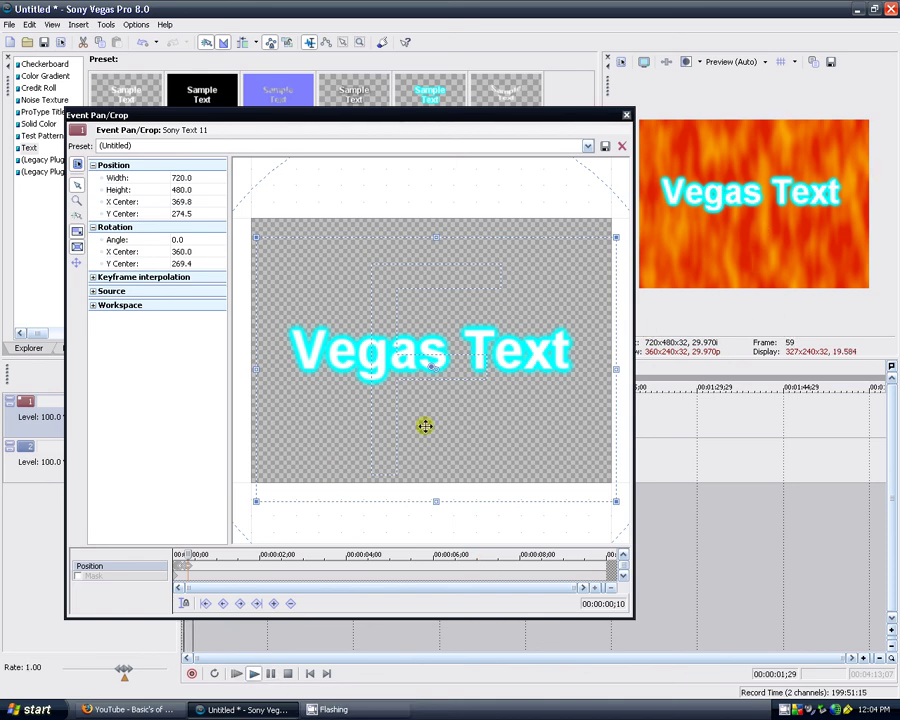
pyautogui.click(270, 674)
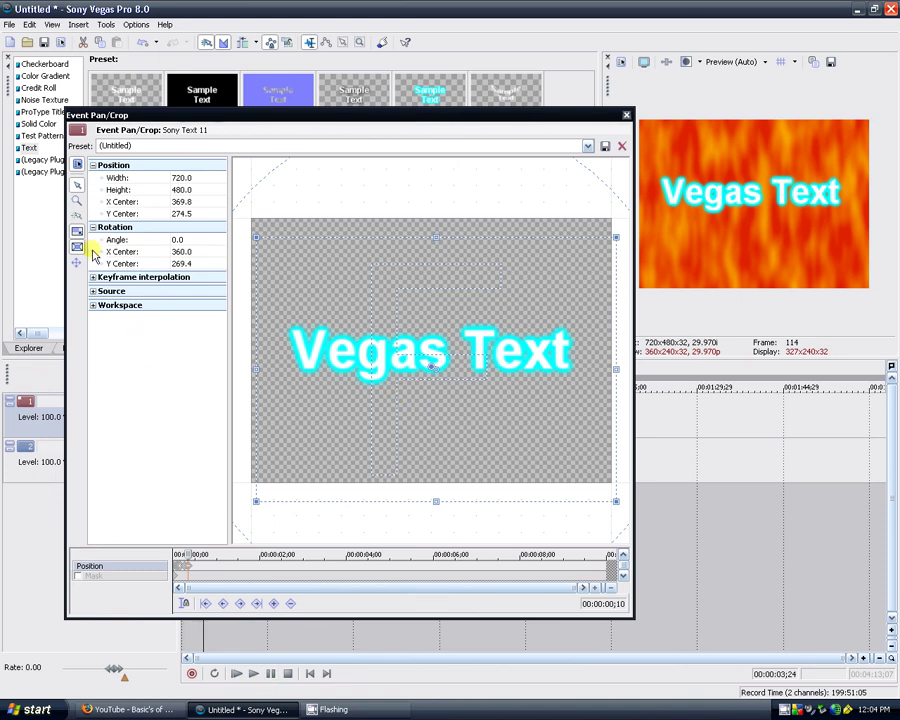
# Step: Expand and collapse the smoothness and source-fitting options in Pan/Crop
pyautogui.click(93, 277)
pyautogui.click(92, 303)
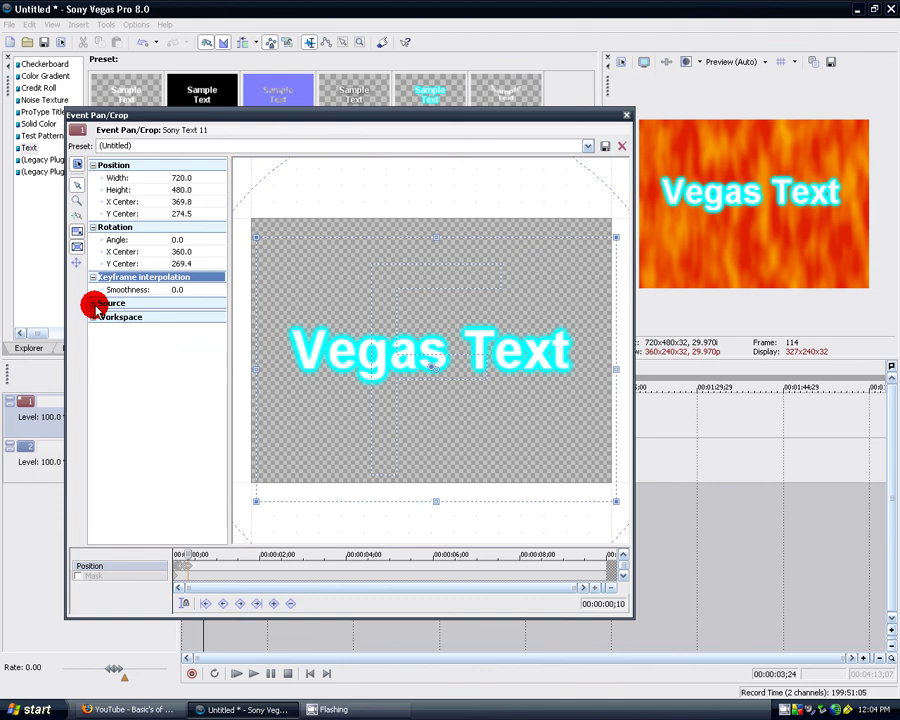
pyautogui.click(93, 304)
pyautogui.click(93, 277)
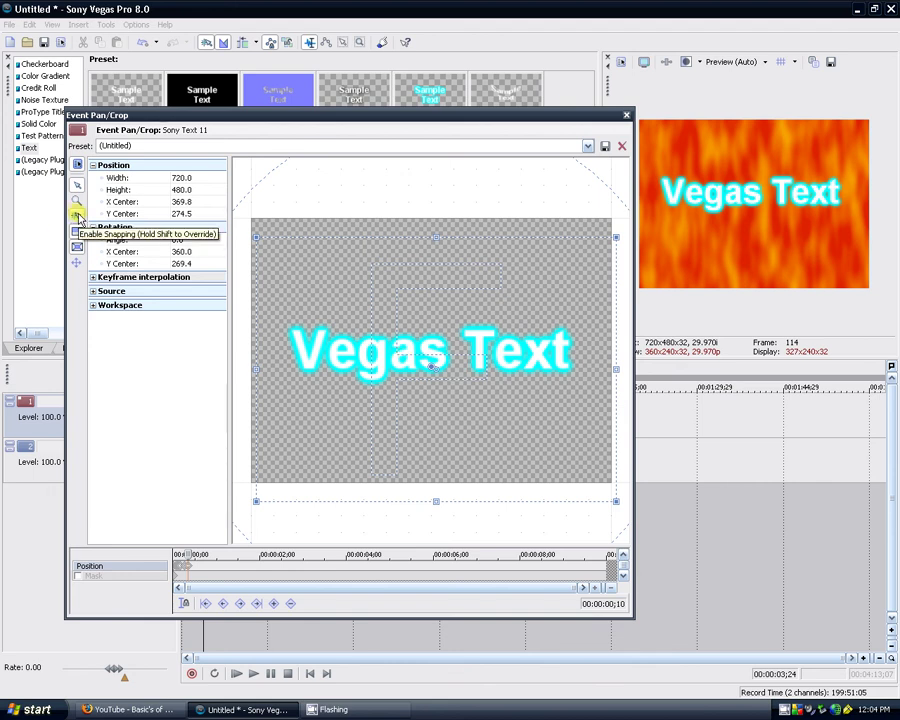
# Step: Reposition the crop frame horizontally, then vertically so the title rises, and close Pan/Crop
pyautogui.click(425, 392)
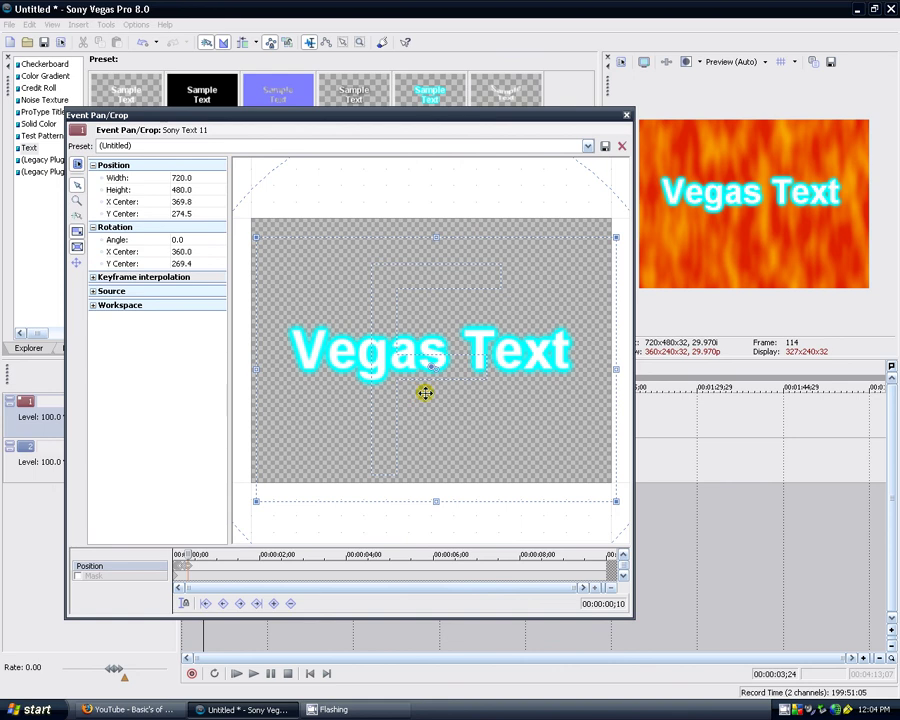
pyautogui.moveTo(378, 362)
pyautogui.mouseDown()
pyautogui.moveTo(382, 374)
pyautogui.moveTo(376, 350)
pyautogui.mouseUp()
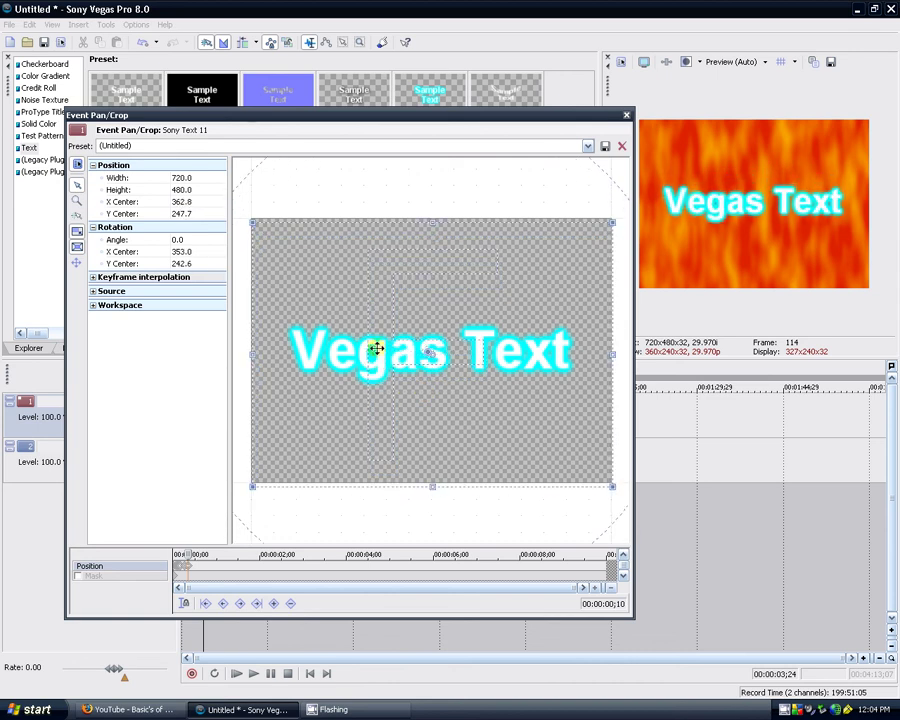
pyautogui.click(77, 263)
pyautogui.moveTo(518, 381); pyautogui.dragTo(412, 349)
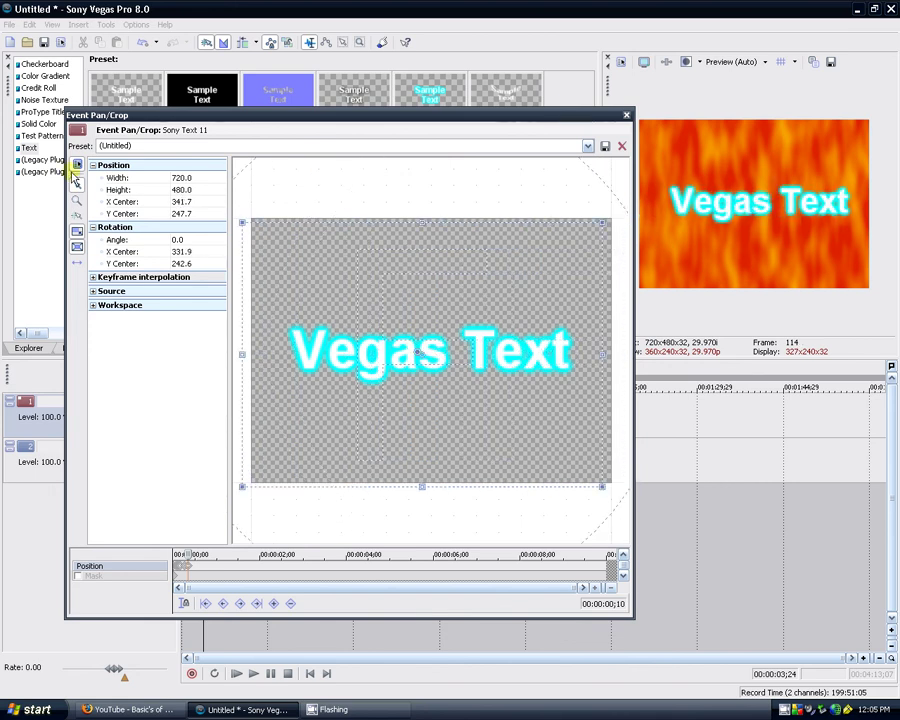
pyautogui.click(75, 258)
pyautogui.moveTo(428, 345); pyautogui.dragTo(397, 403)
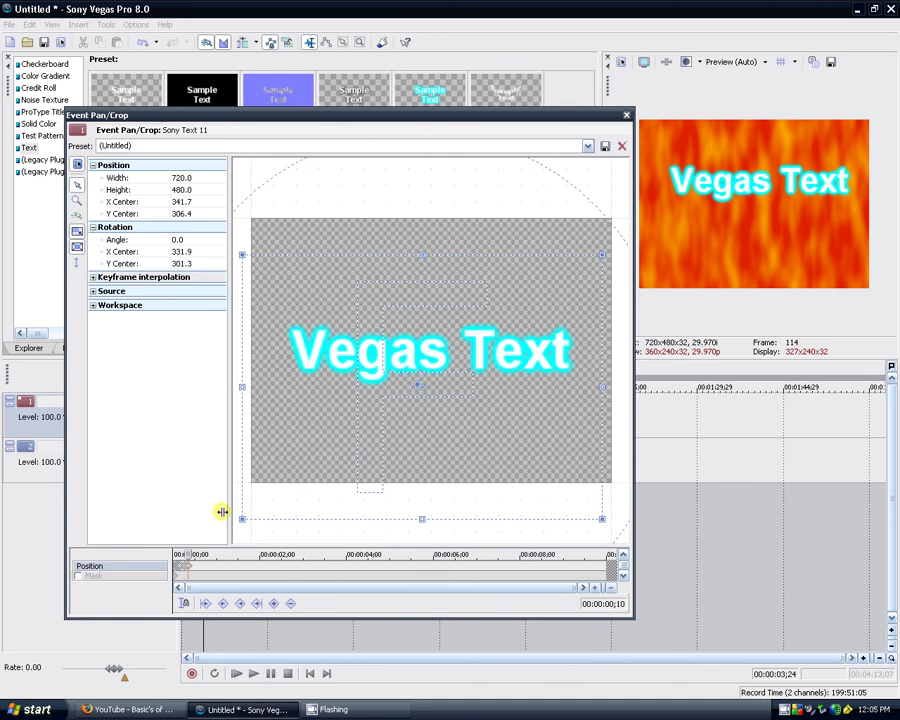
pyautogui.click(99, 577)
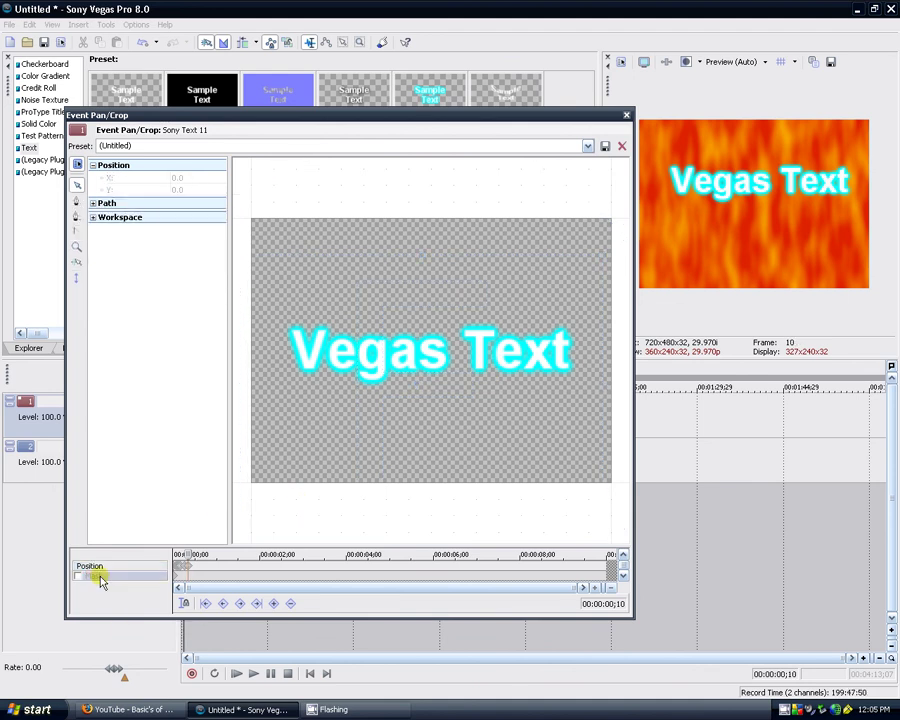
pyautogui.click(623, 116)
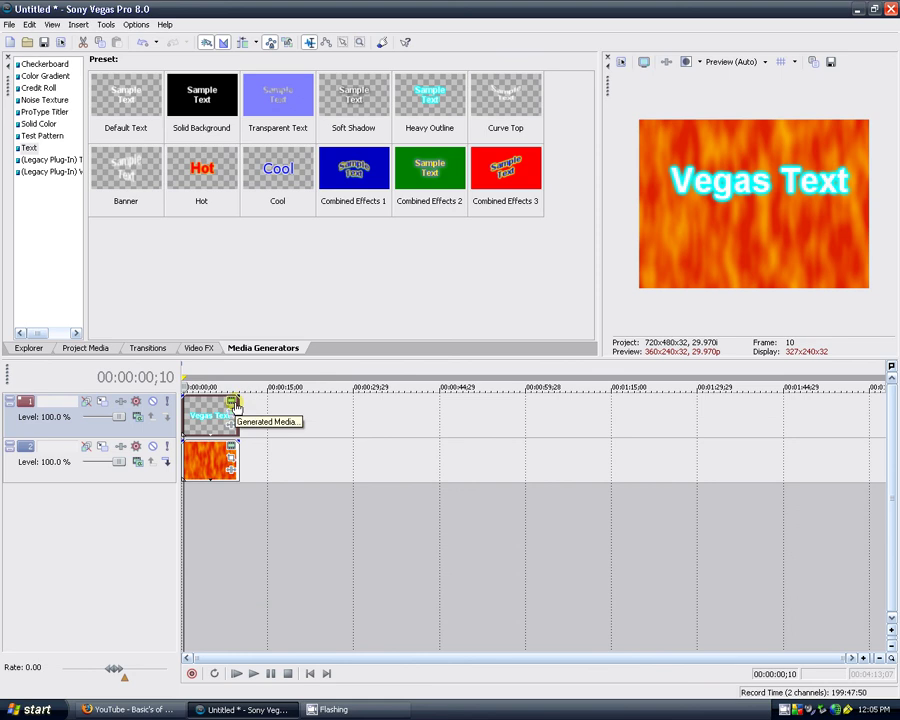
# Step: Apply a Squish Top deformation at 0.500 to the 'Vegas Text' title in its generator settings
pyautogui.click(234, 403)
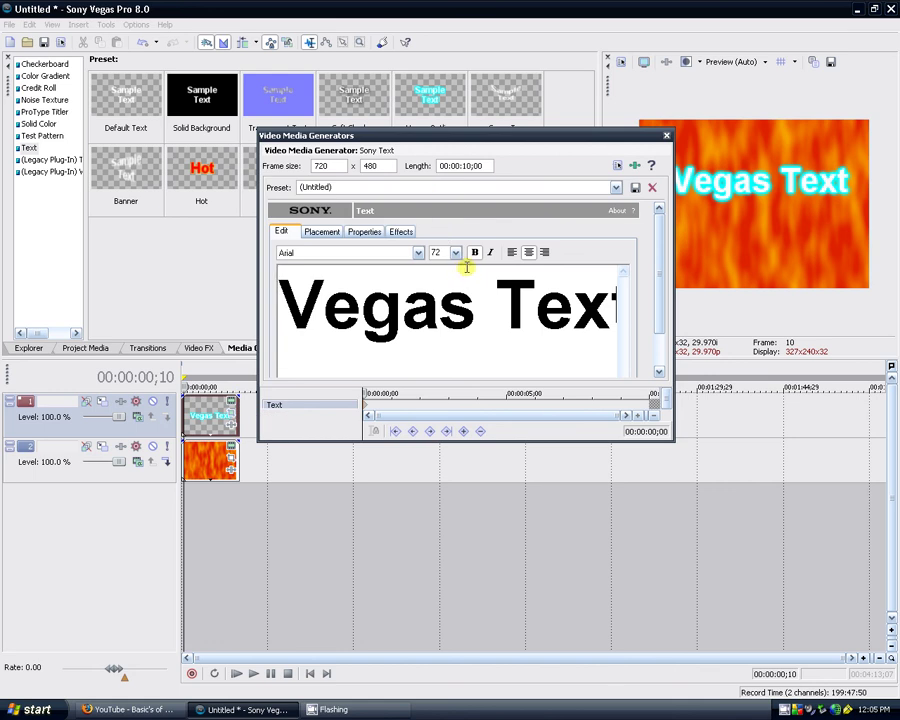
pyautogui.click(348, 230)
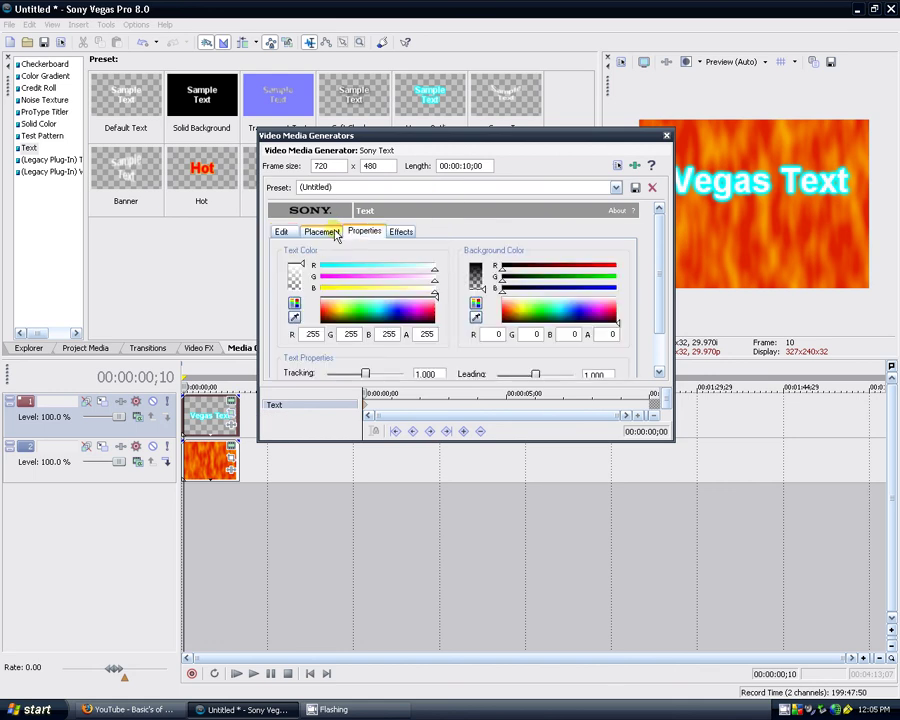
pyautogui.click(404, 232)
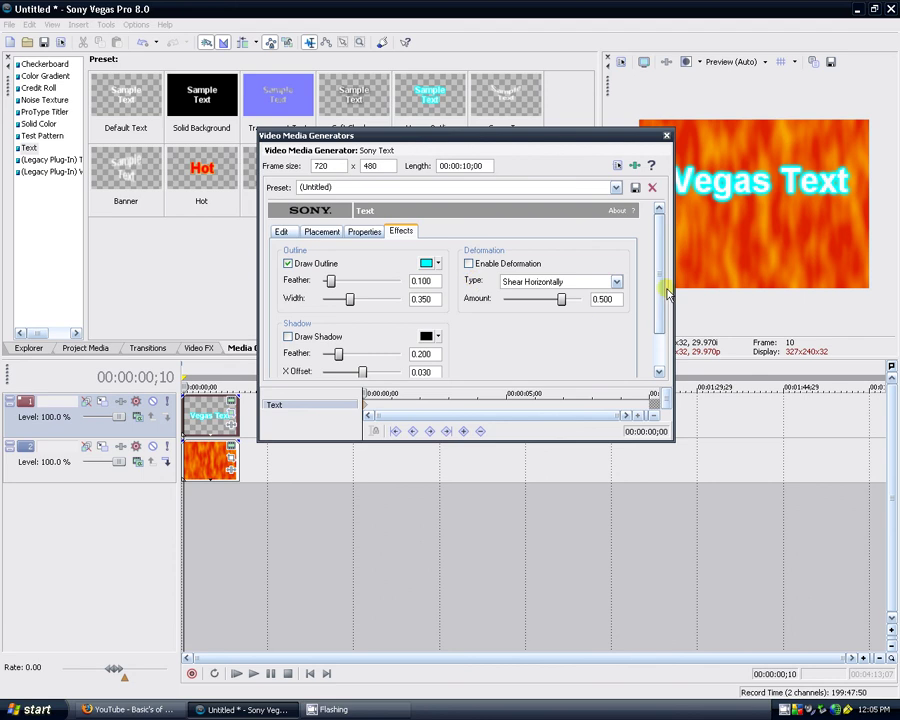
pyautogui.scroll(-1, 630, 284)
pyautogui.click(560, 268)
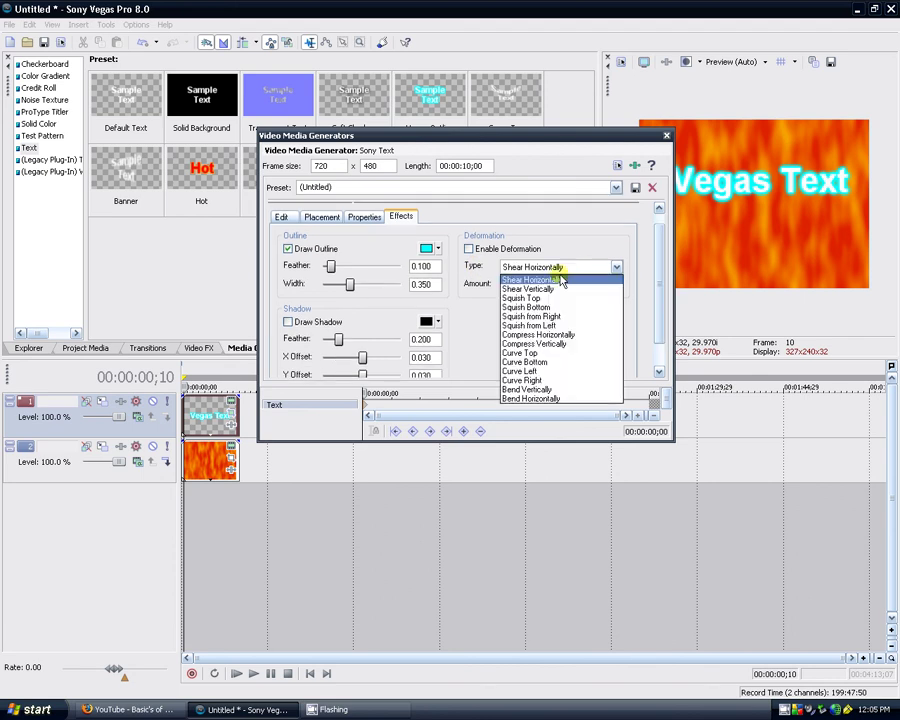
pyautogui.click(541, 298)
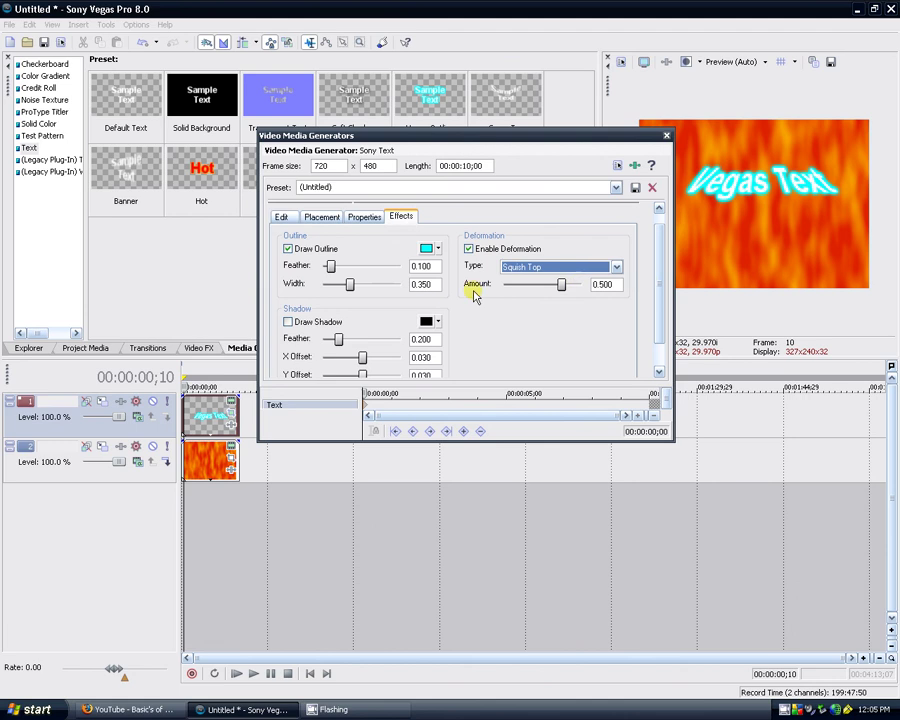
pyautogui.click(666, 140)
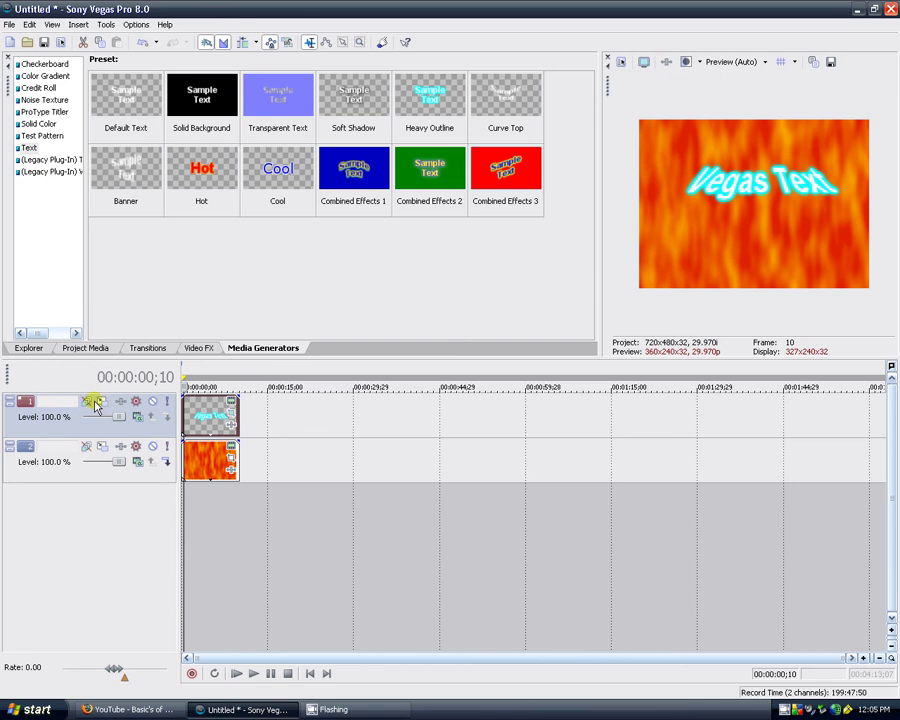
pyautogui.moveTo(118, 415)
pyautogui.mouseDown()
pyautogui.moveTo(72, 417)
pyautogui.moveTo(161, 410)
pyautogui.moveTo(20, 406)
pyautogui.moveTo(163, 420)
pyautogui.moveTo(56, 416)
pyautogui.moveTo(107, 421)
pyautogui.moveTo(124, 412)
pyautogui.mouseUp()
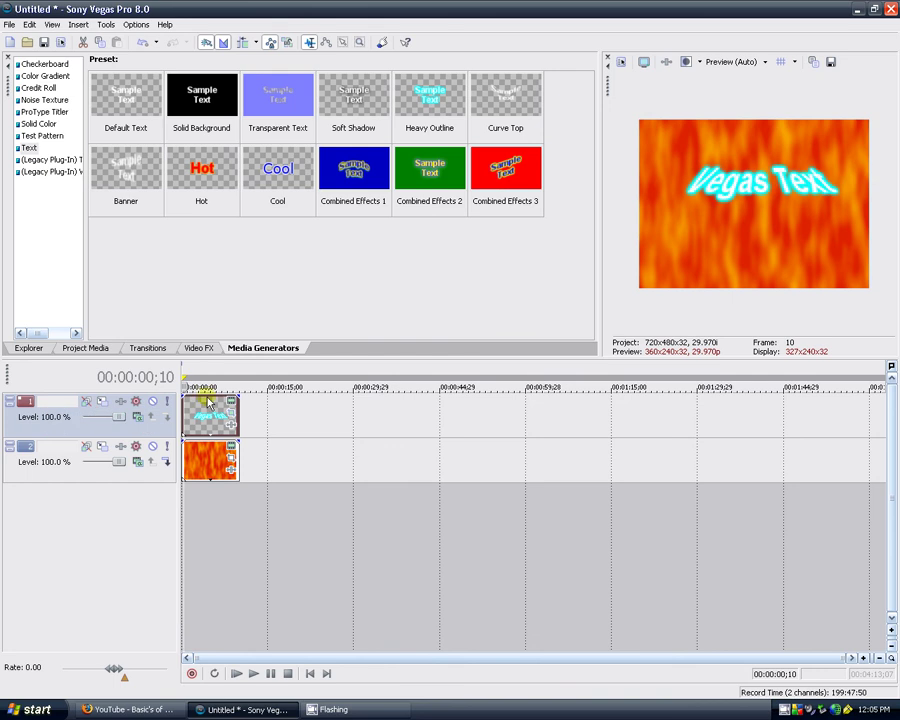
pyautogui.click(137, 418)
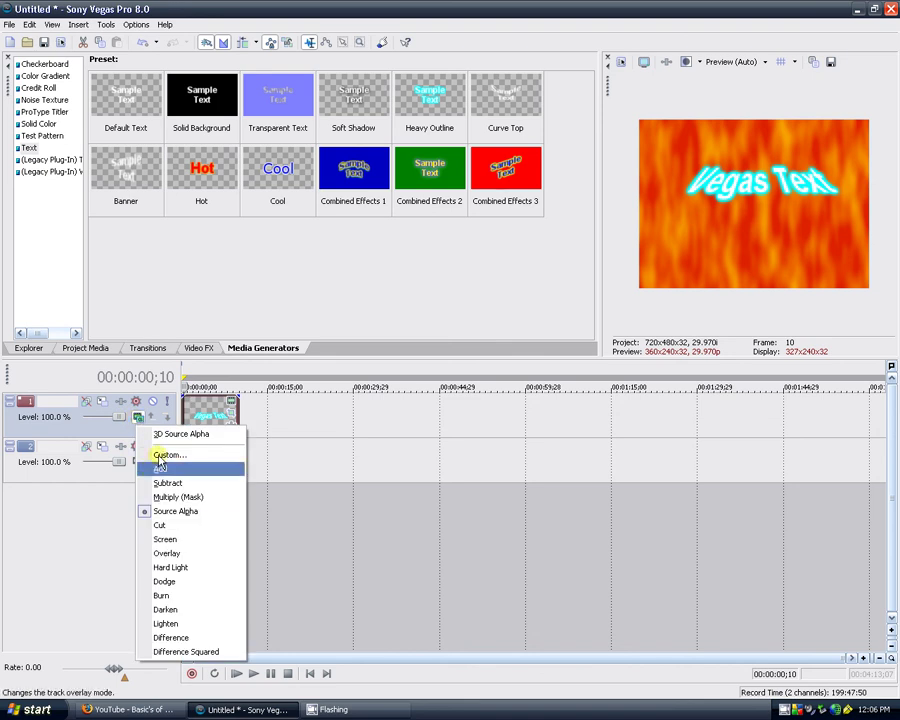
pyautogui.click(155, 436)
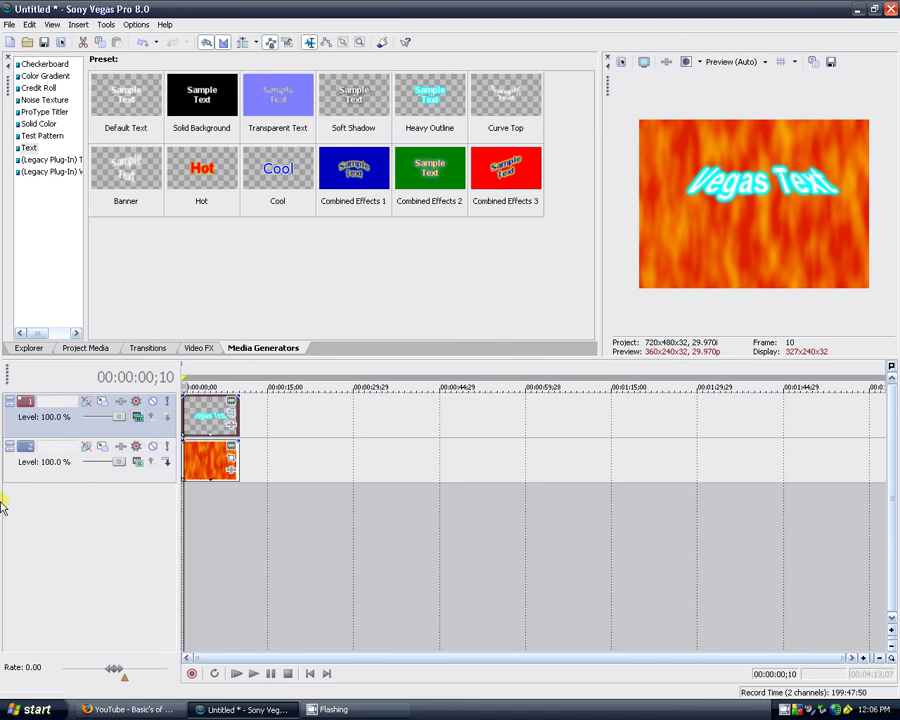
pyautogui.click(137, 417)
pyautogui.click(148, 454)
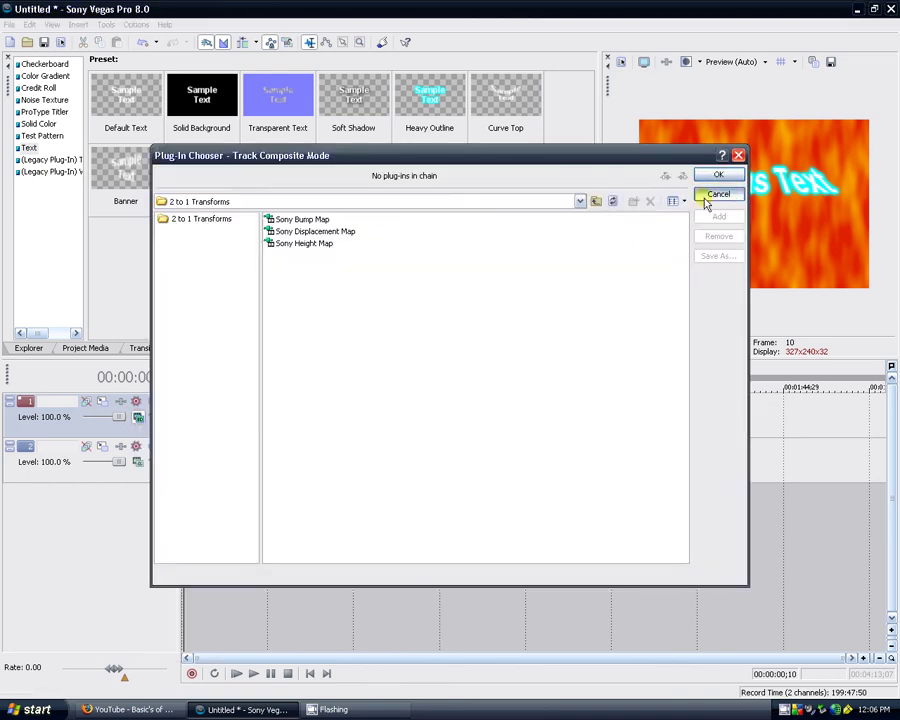
pyautogui.click(718, 194)
pyautogui.click(137, 417)
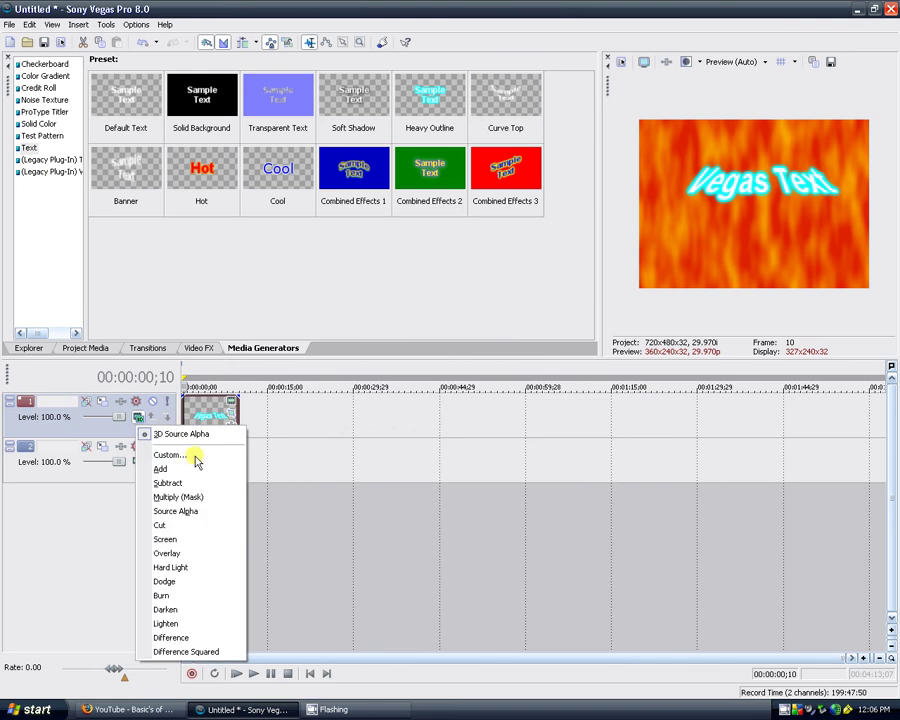
pyautogui.click(180, 465)
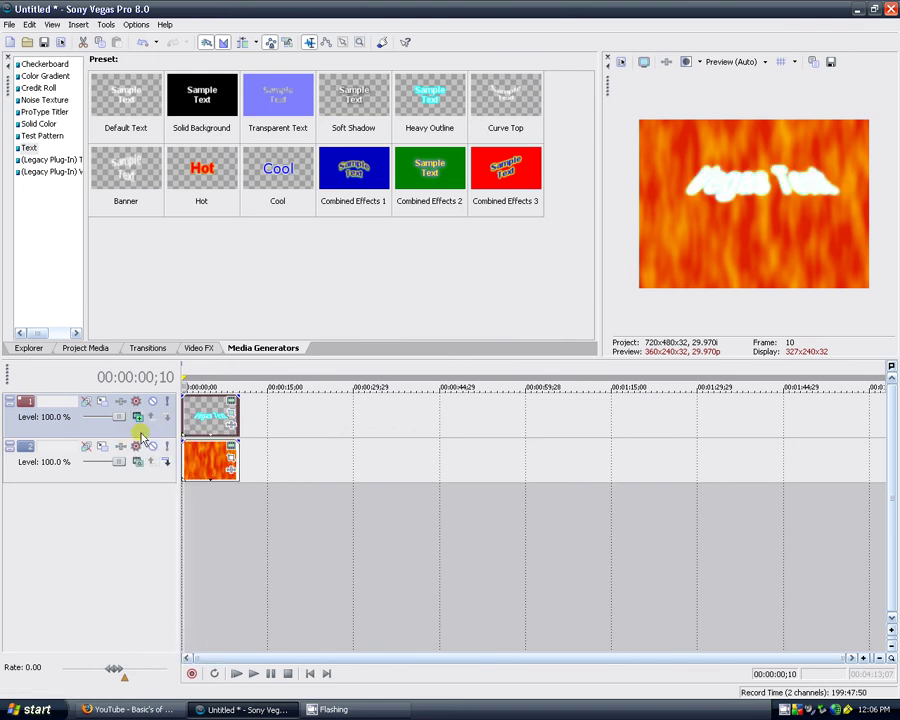
pyautogui.click(137, 417)
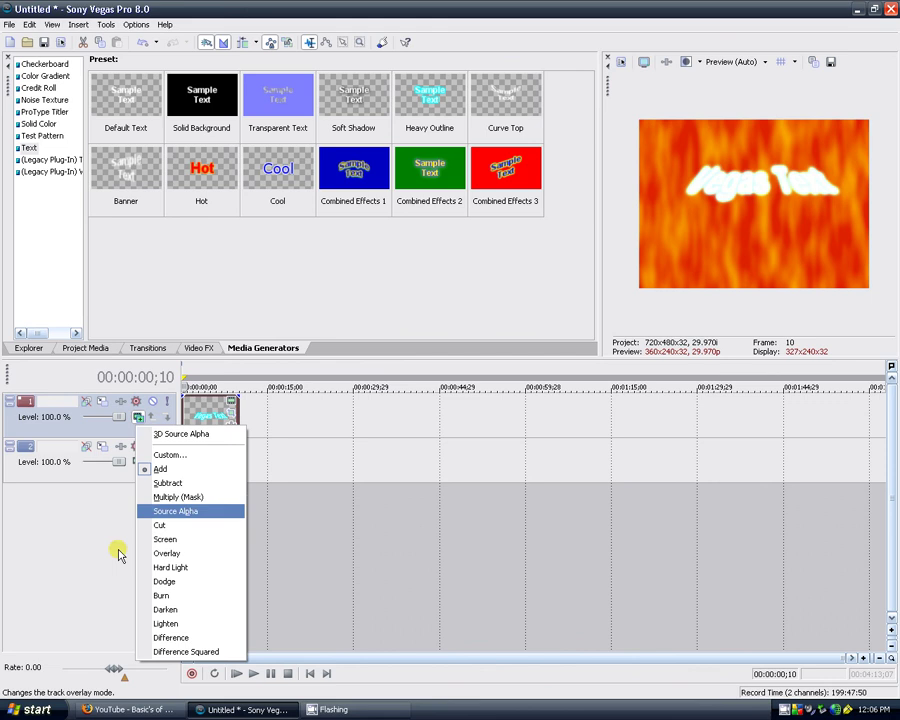
pyautogui.click(175, 496)
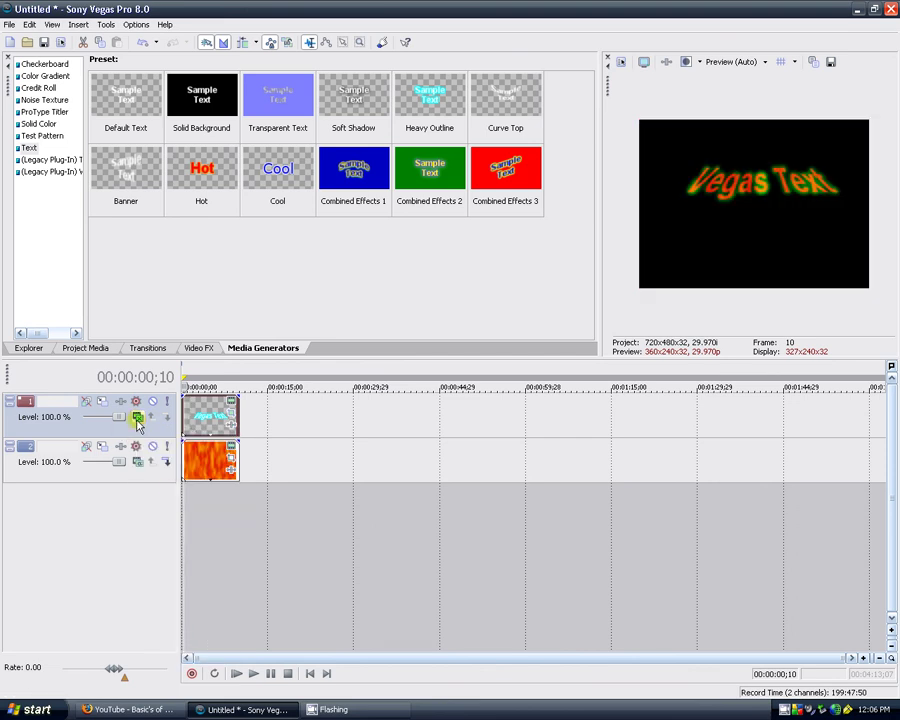
pyautogui.click(46, 416)
pyautogui.click(121, 418)
pyautogui.click(139, 417)
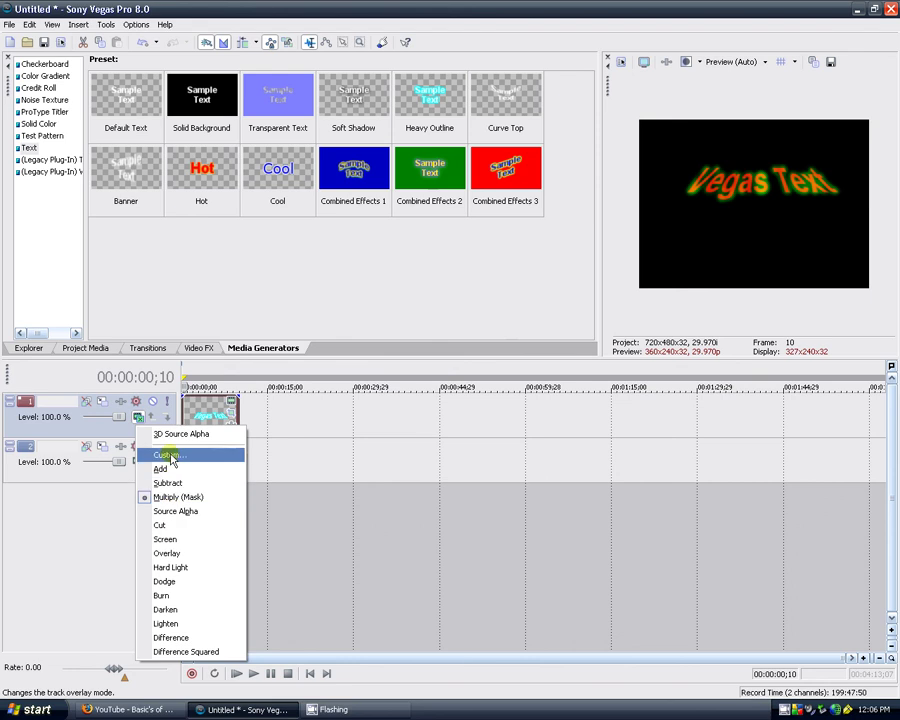
pyautogui.click(163, 470)
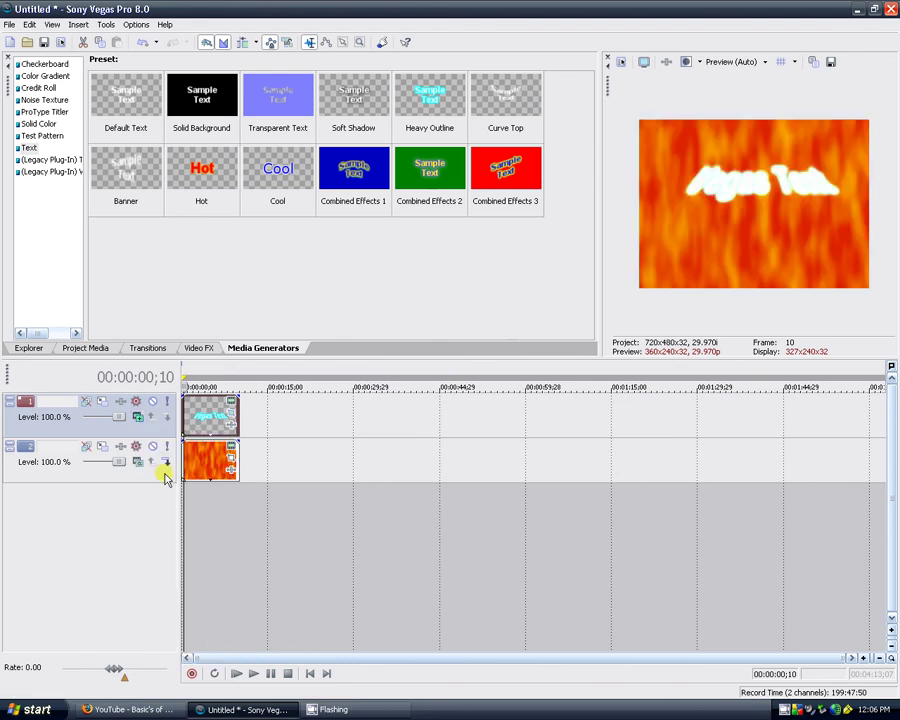
pyautogui.click(139, 418)
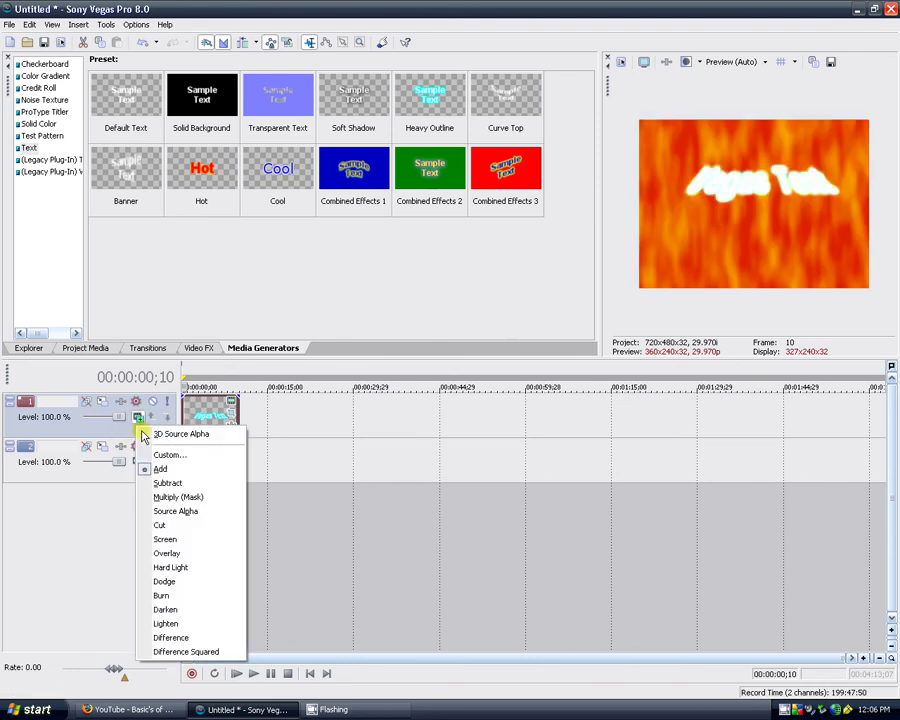
pyautogui.click(160, 483)
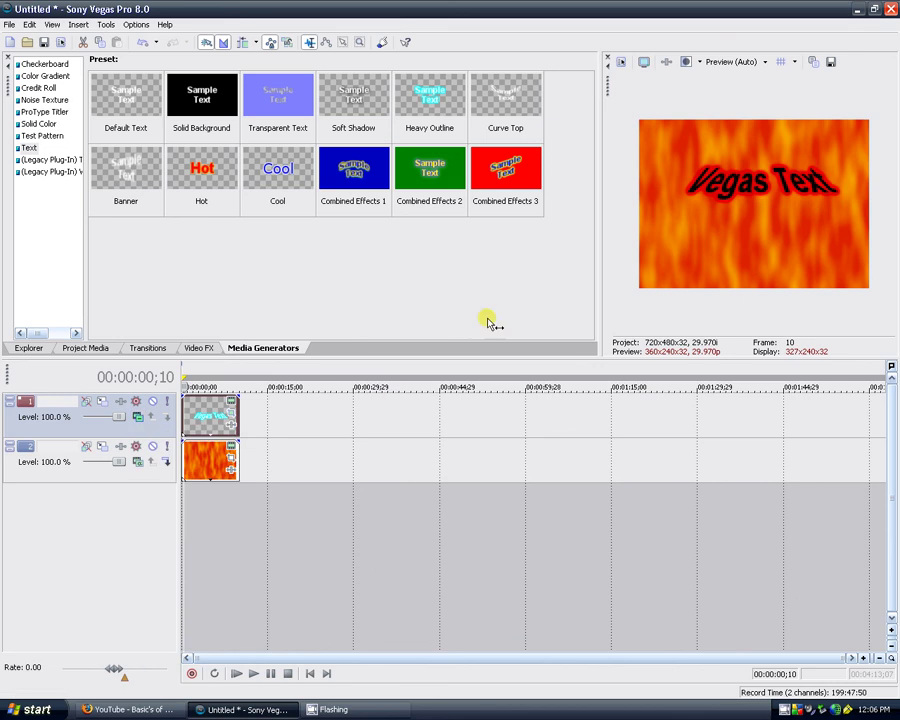
pyautogui.click(138, 417)
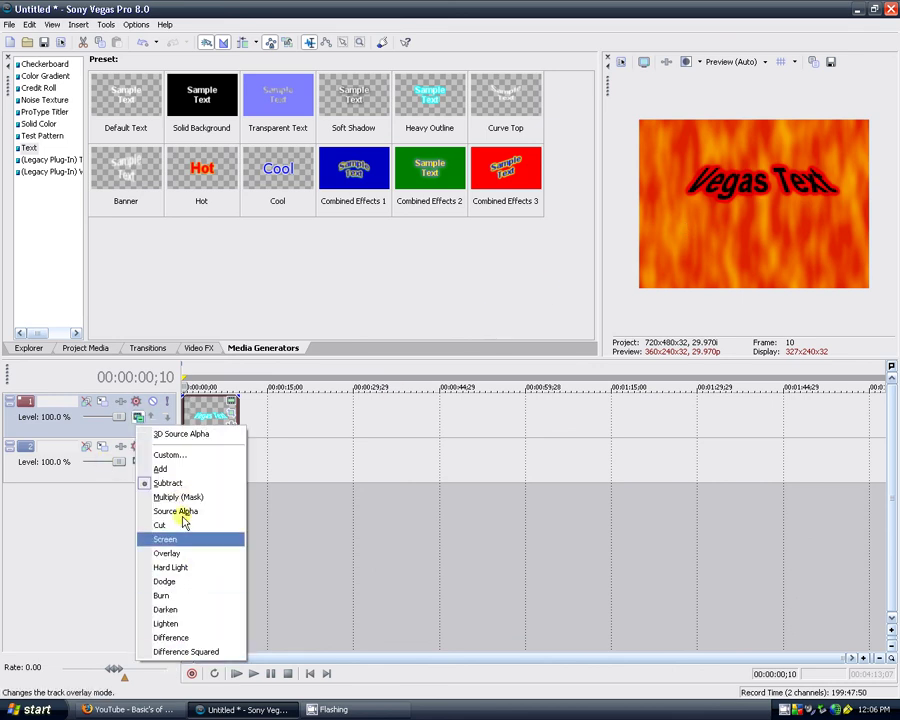
pyautogui.click(166, 540)
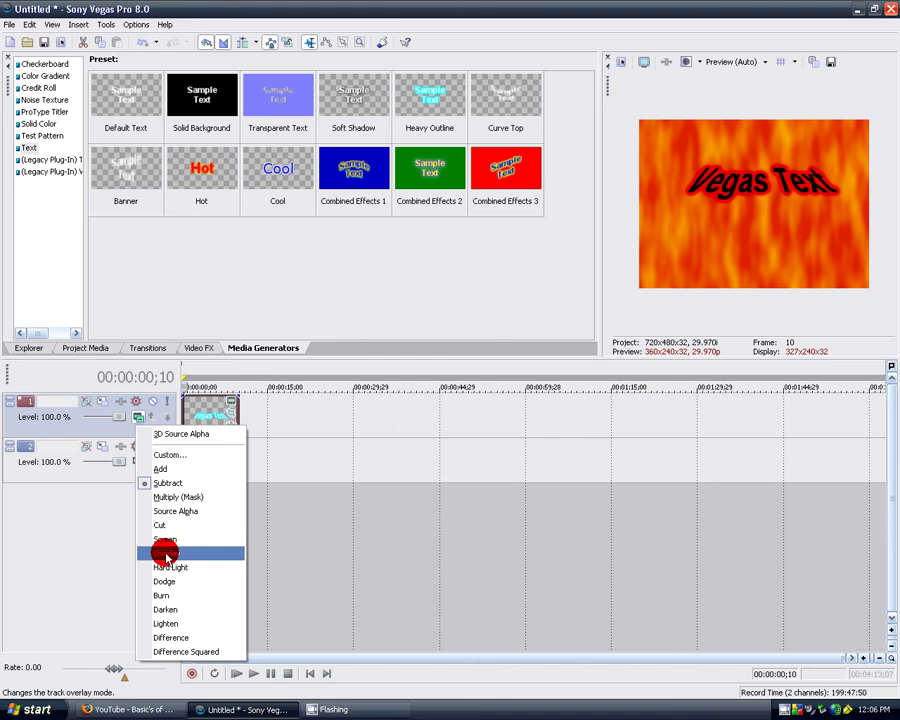
pyautogui.click(166, 553)
pyautogui.click(139, 417)
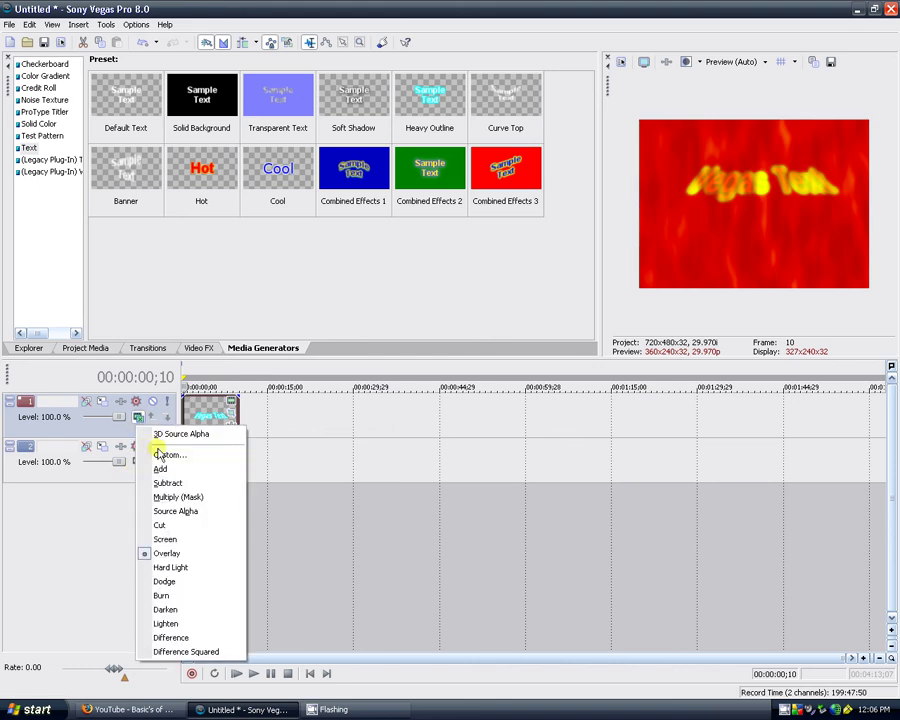
pyautogui.click(164, 511)
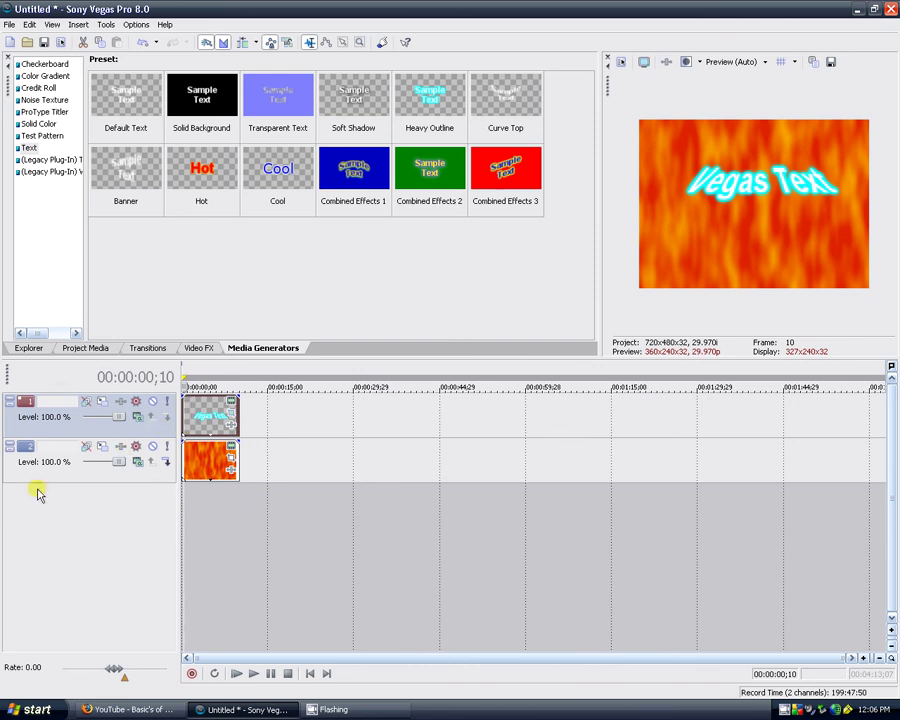
# Step: Add an empty video track and an empty audio track, then delete the flame background track
pyautogui.click(102, 464)
pyautogui.moveTo(104, 468); pyautogui.dragTo(133, 478)
pyautogui.rightClick(145, 541)
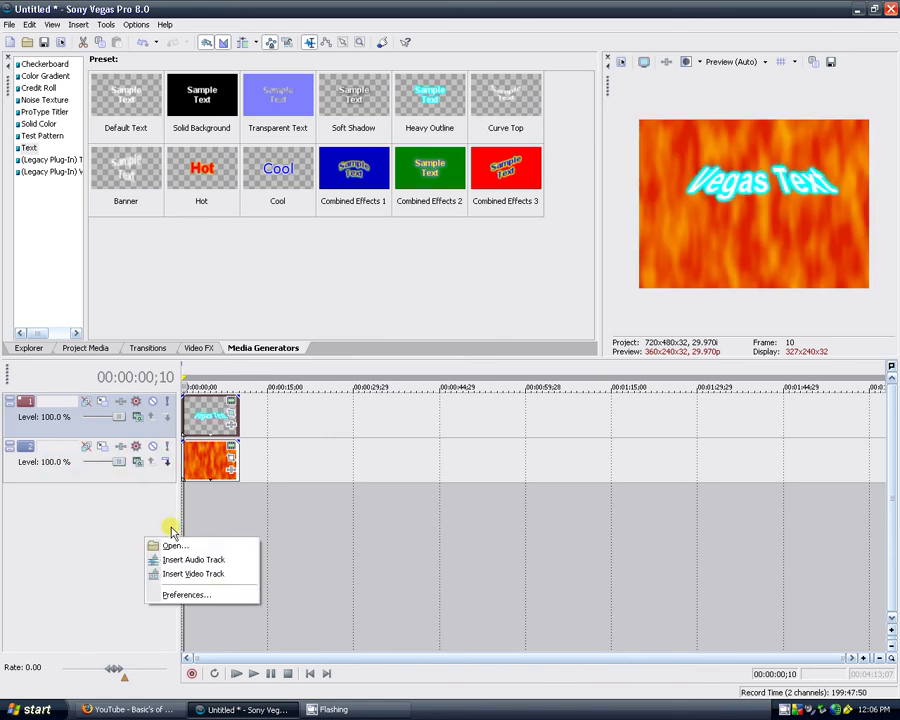
pyautogui.click(170, 573)
pyautogui.rightClick(136, 549)
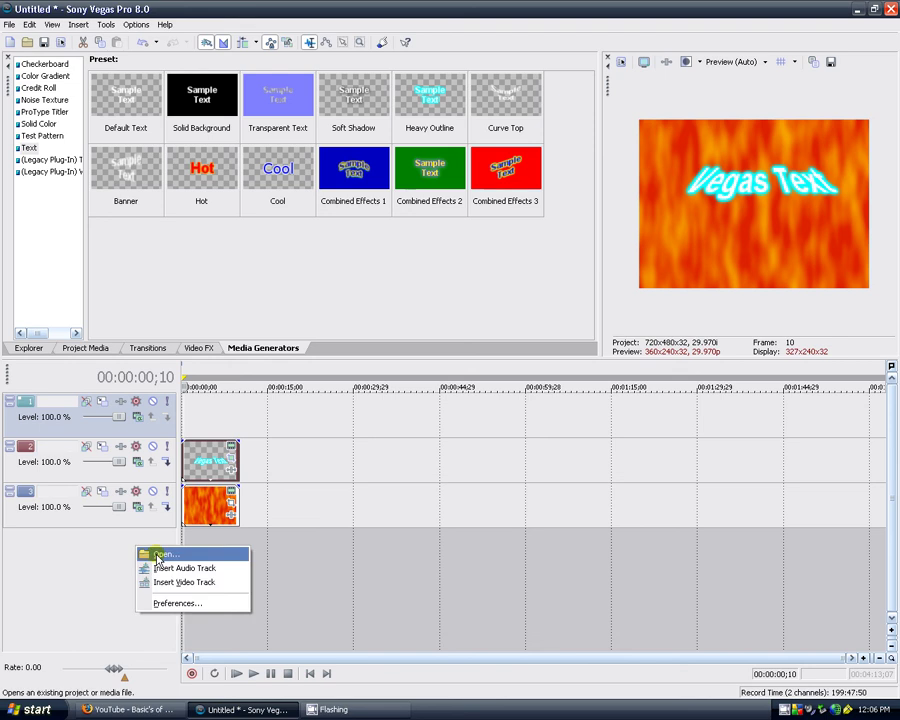
pyautogui.click(158, 568)
pyautogui.rightClick(20, 507)
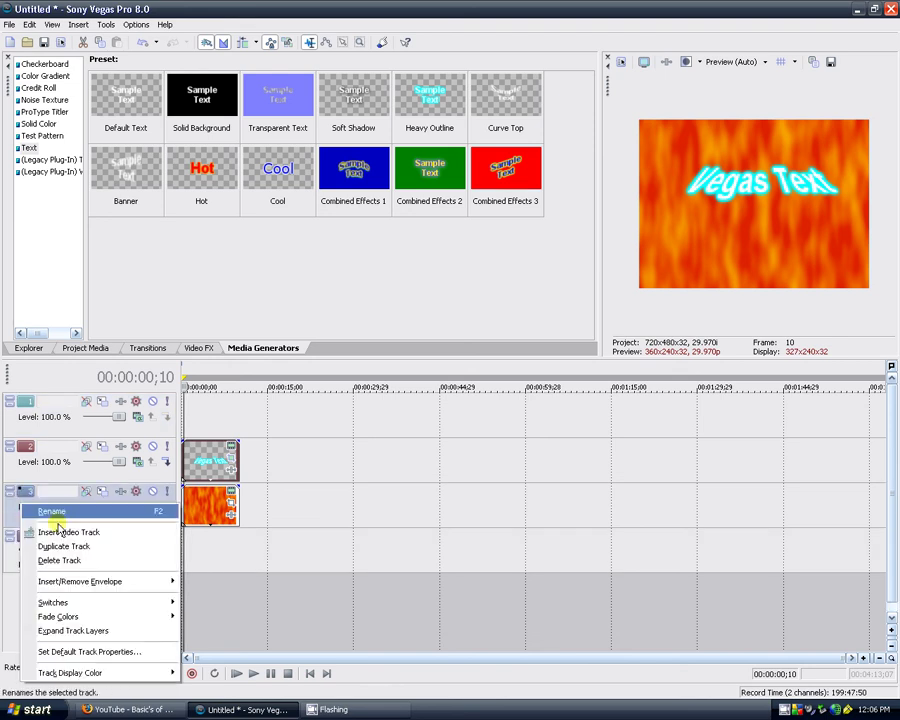
pyautogui.click(48, 563)
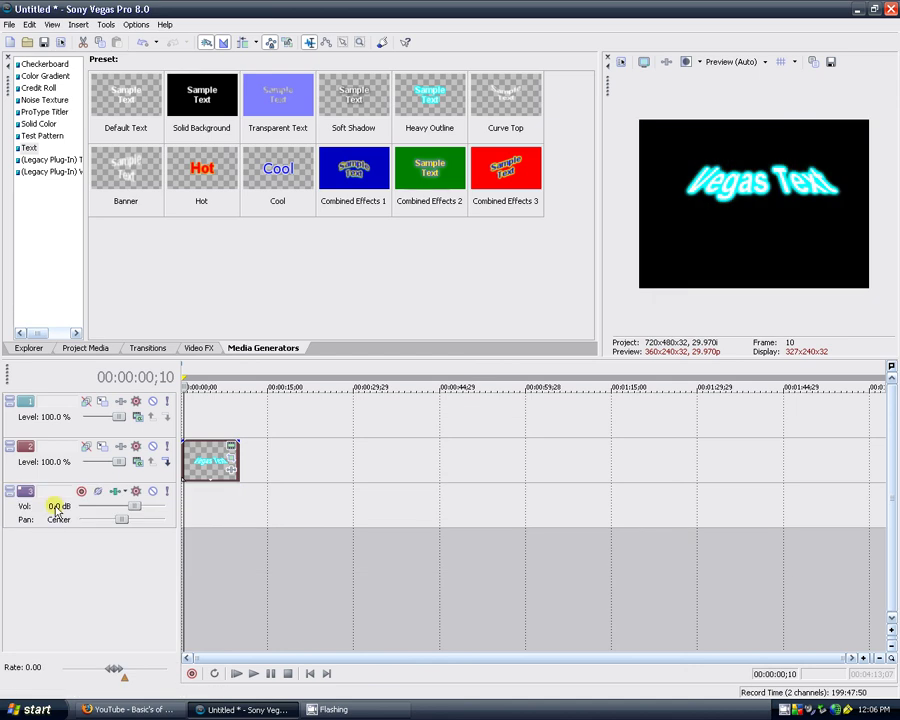
pyautogui.click(124, 491)
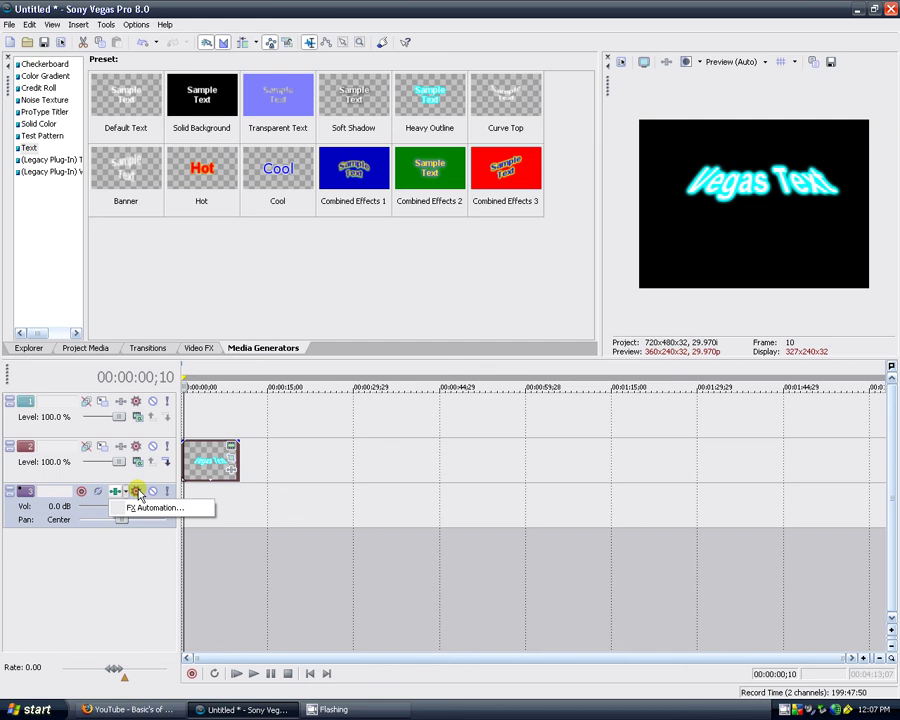
pyautogui.click(156, 550)
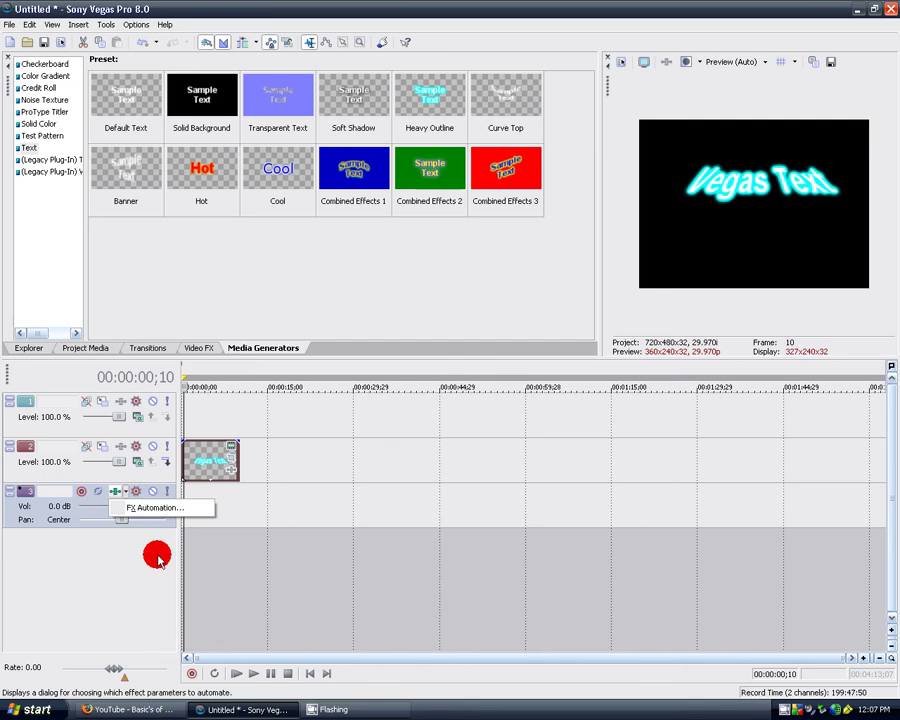
pyautogui.click(134, 499)
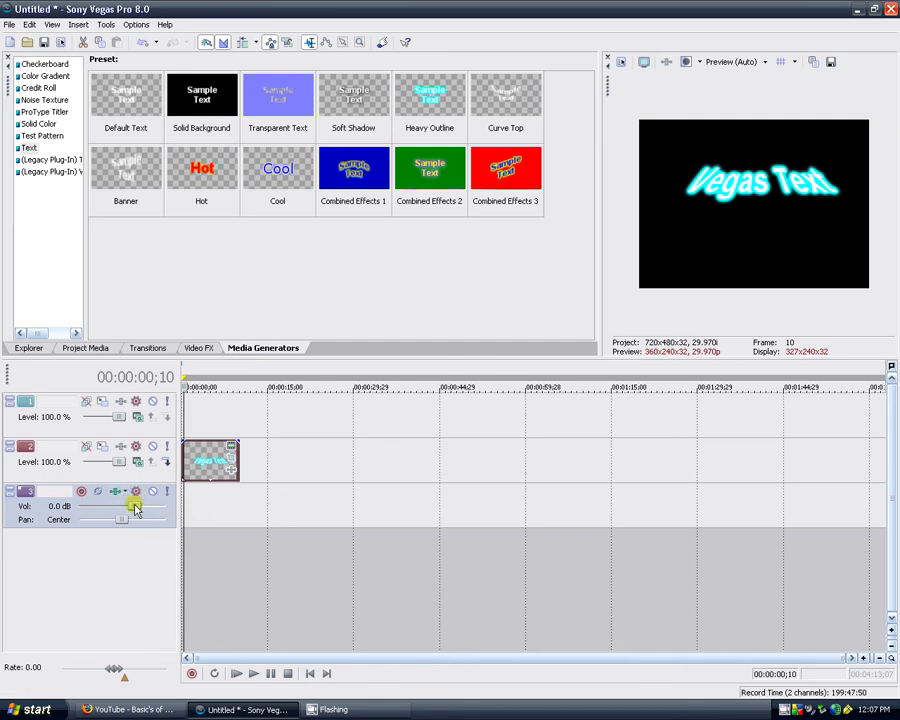
pyautogui.click(121, 519)
pyautogui.moveTo(121, 521); pyautogui.dragTo(121, 527)
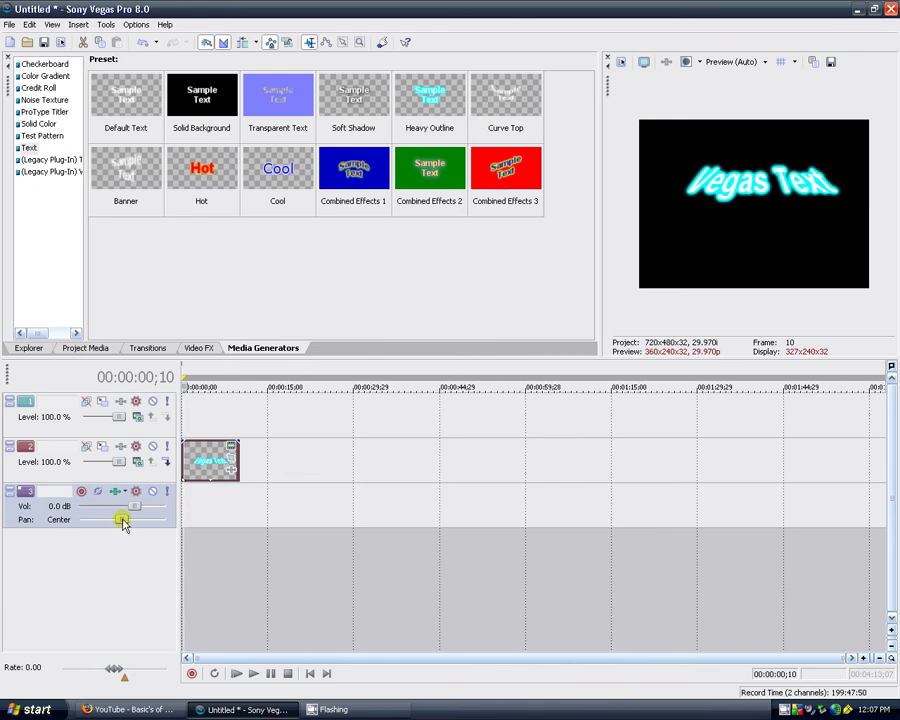
pyautogui.moveTo(121, 521); pyautogui.dragTo(109, 526)
pyautogui.moveTo(74, 524); pyautogui.dragTo(120, 506)
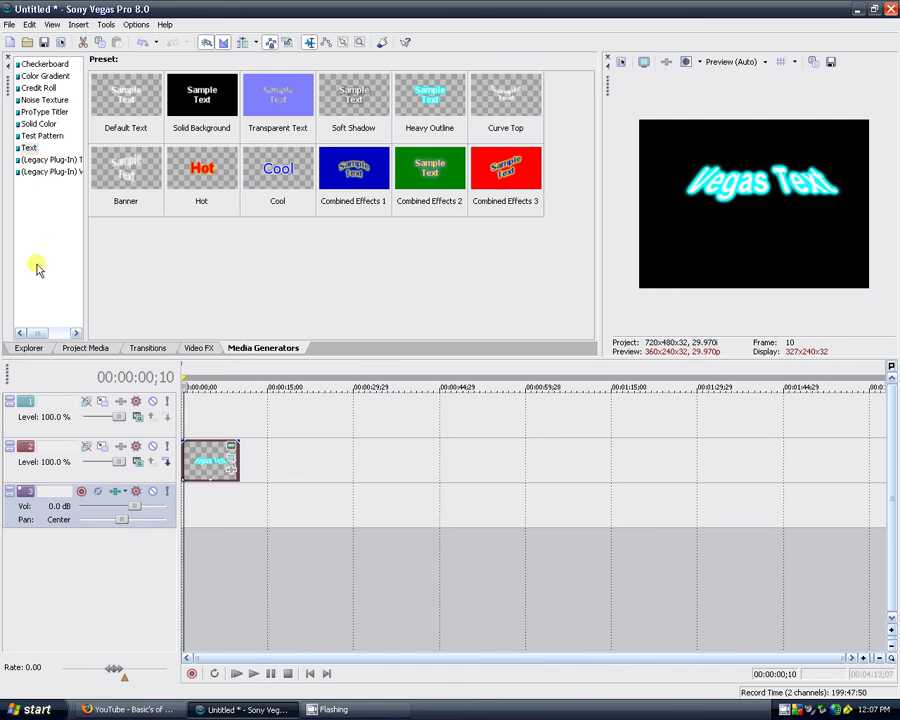
# Step: Browse the Explorer folder tree from Vegas Pro Content to the Desktop's Media folder
pyautogui.click(14, 346)
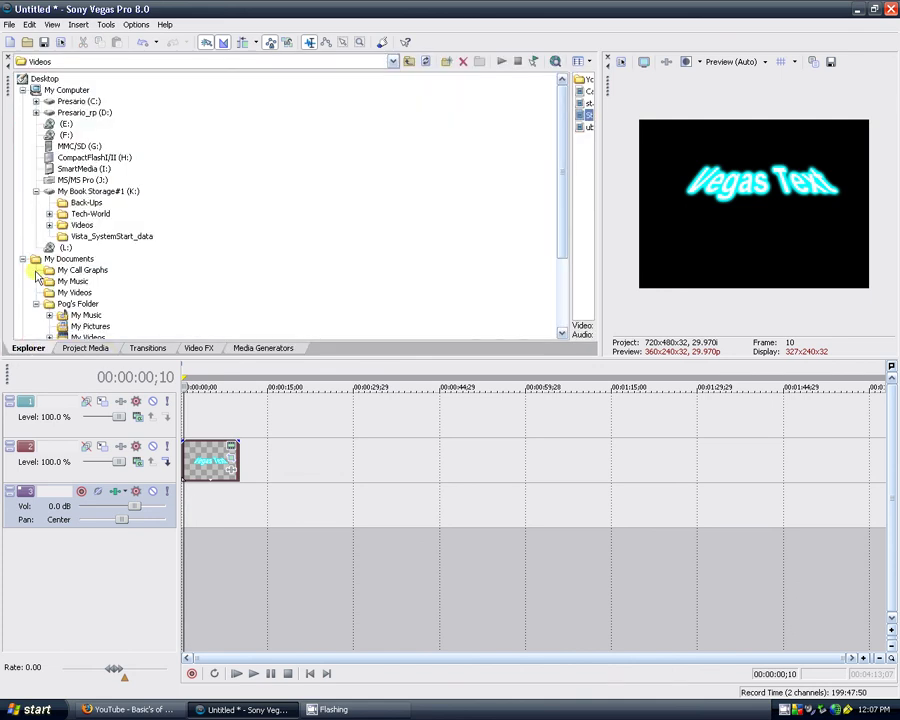
pyautogui.scroll(-3, 180, 260)
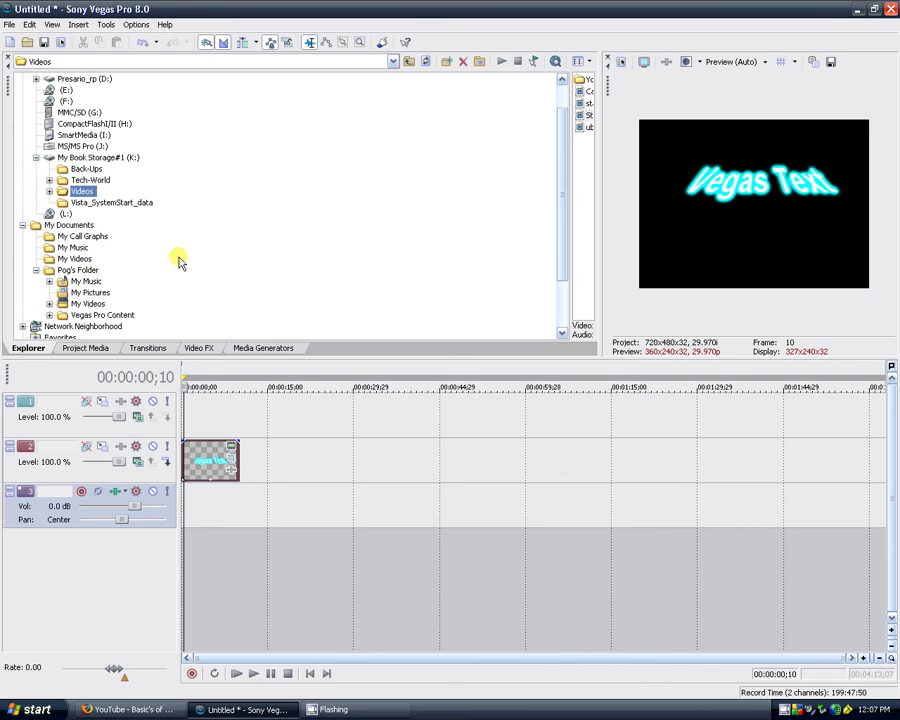
pyautogui.doubleClick(82, 247)
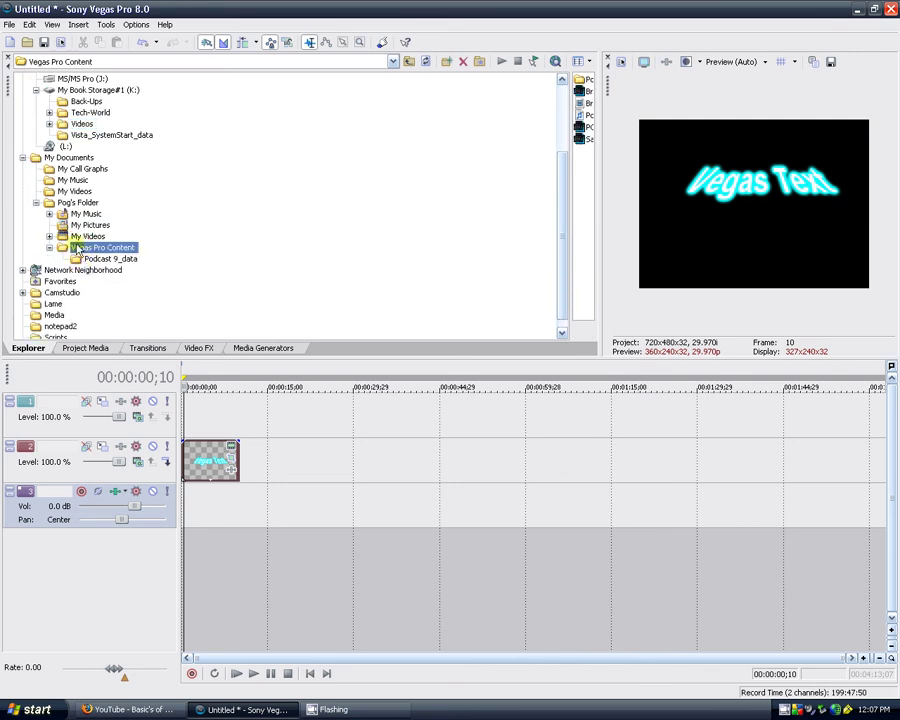
pyautogui.click(87, 262)
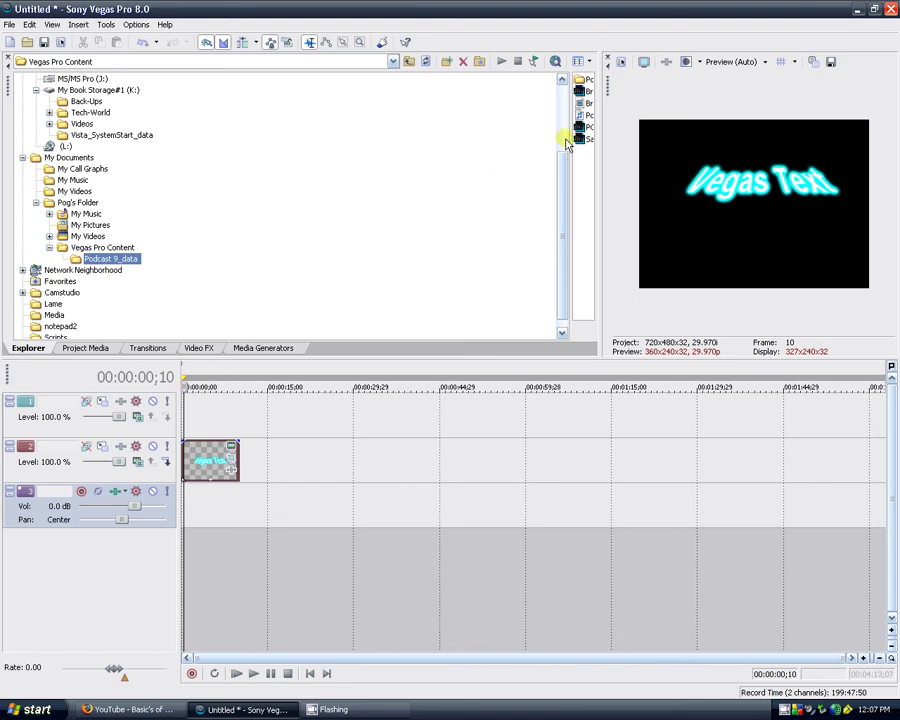
pyautogui.moveTo(566, 143); pyautogui.dragTo(395, 150)
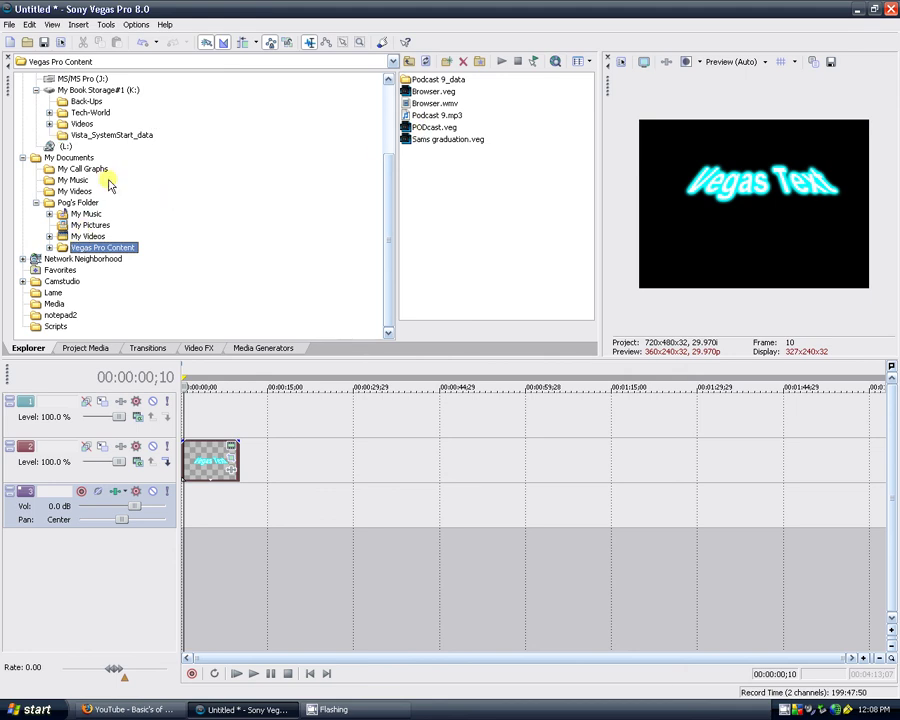
pyautogui.scroll(3, 110, 186)
pyautogui.click(36, 78)
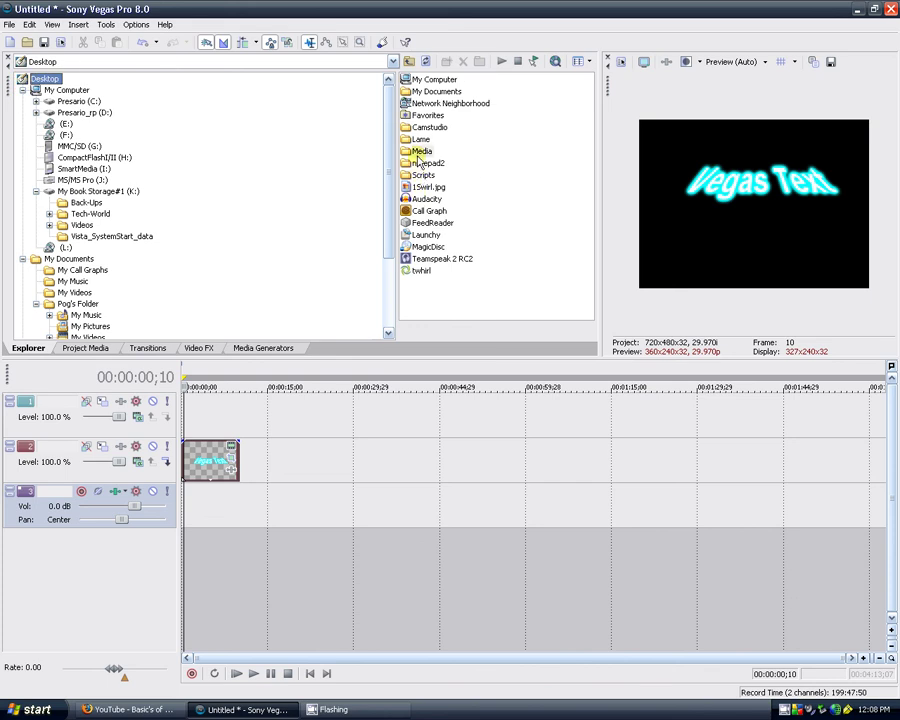
pyautogui.doubleClick(418, 152)
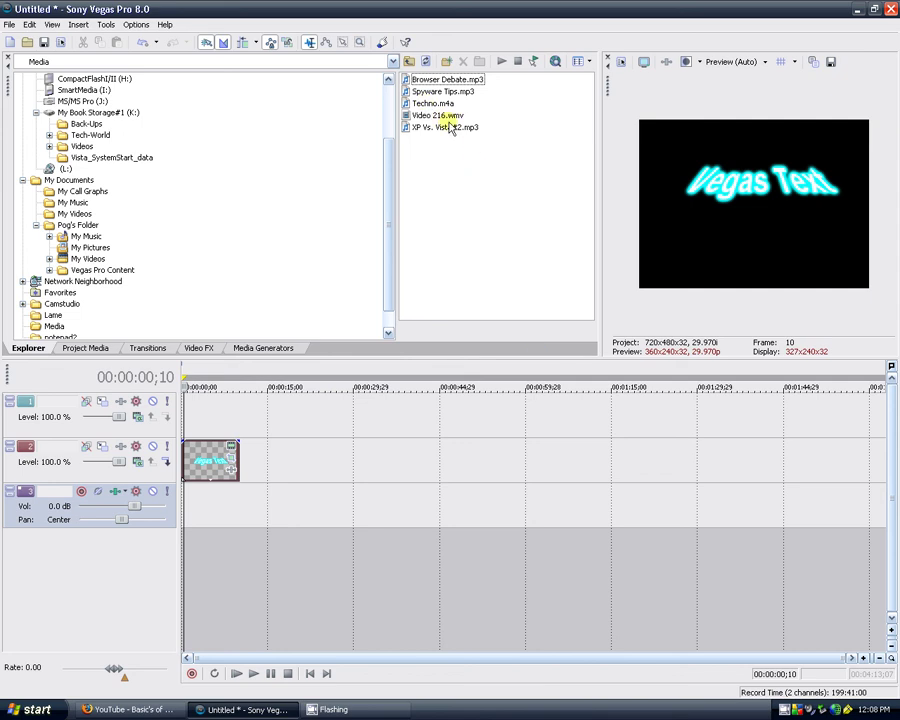
# Step: Drag Browser Debate.mp3 from the file list onto the third track
pyautogui.click(407, 79)
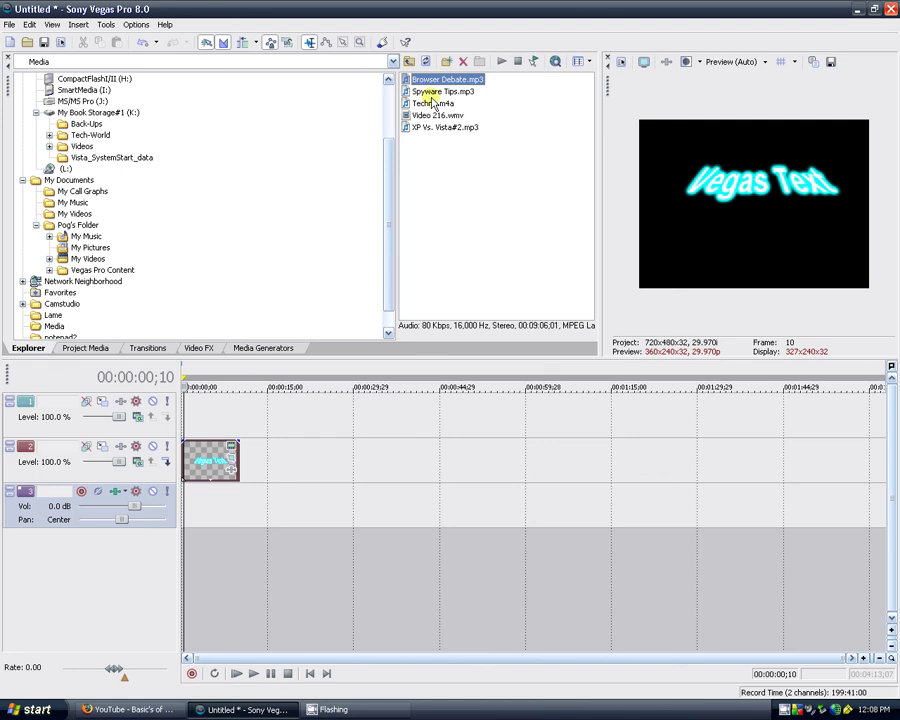
pyautogui.moveTo(437, 82); pyautogui.dragTo(253, 503)
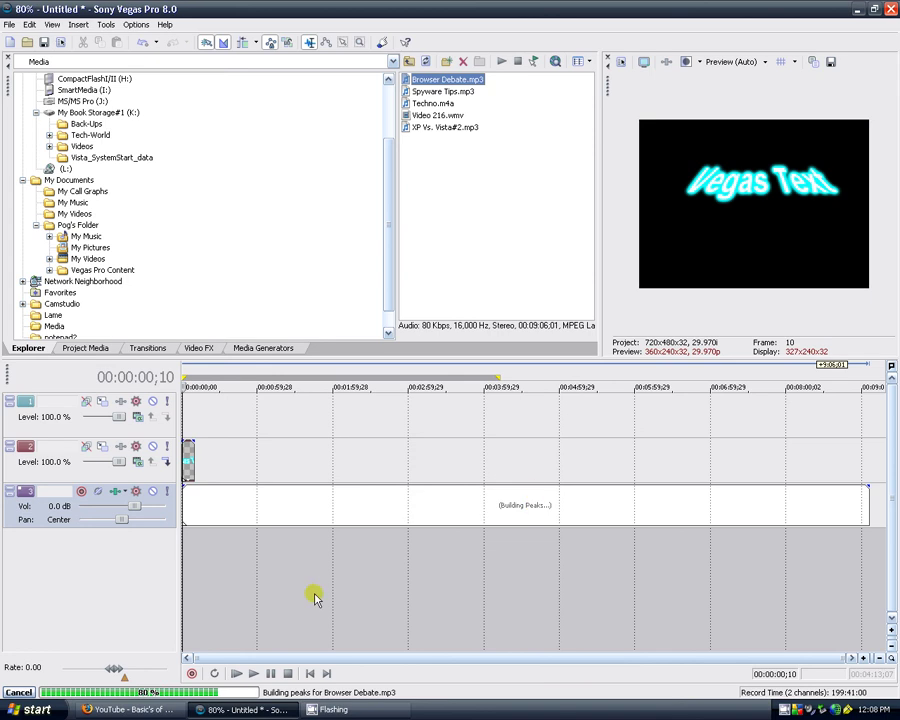
pyautogui.click(237, 486)
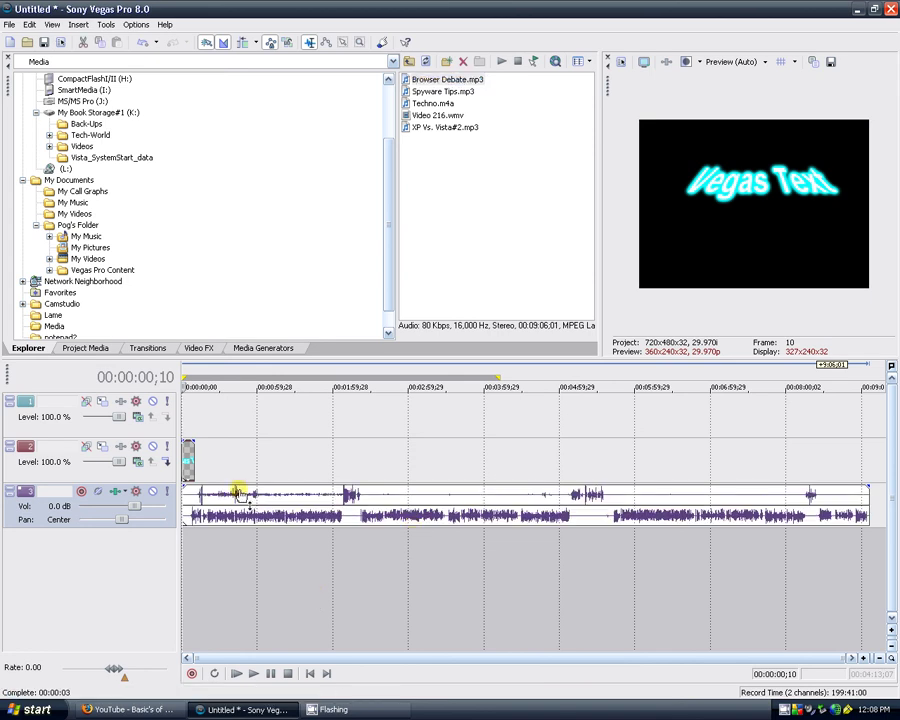
# Step: Play and scrub the audio, then select the event at 00:01:52;24
pyautogui.click(255, 677)
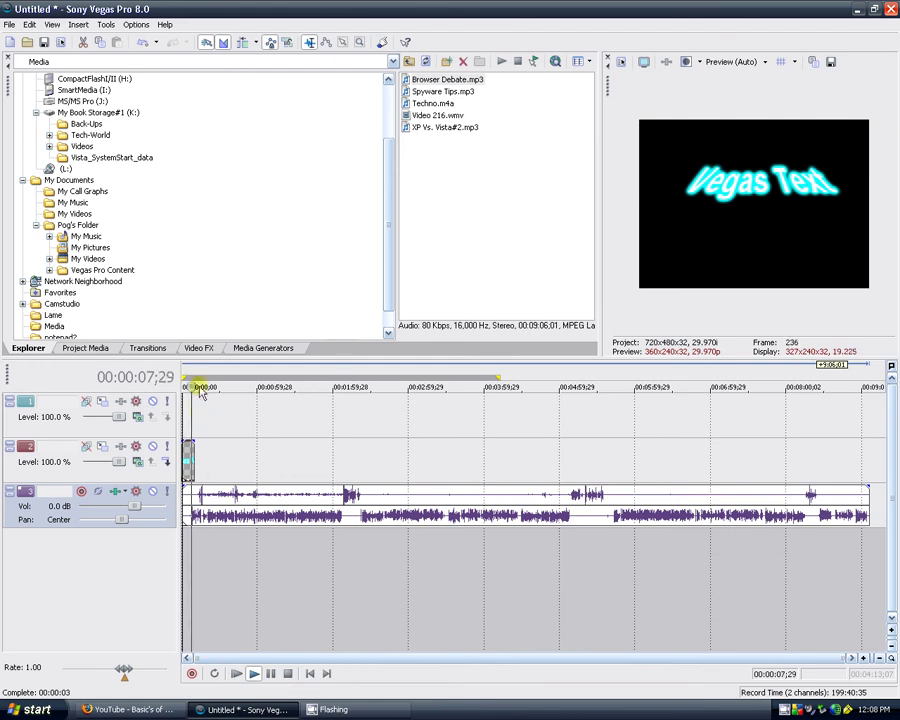
pyautogui.moveTo(195, 385); pyautogui.dragTo(200, 385)
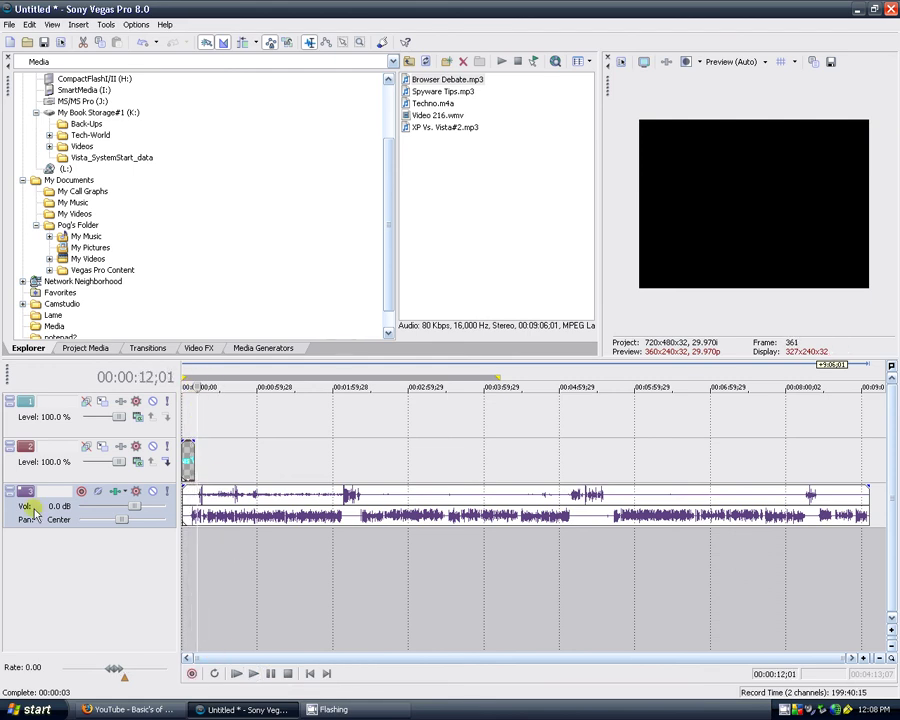
pyautogui.click(255, 675)
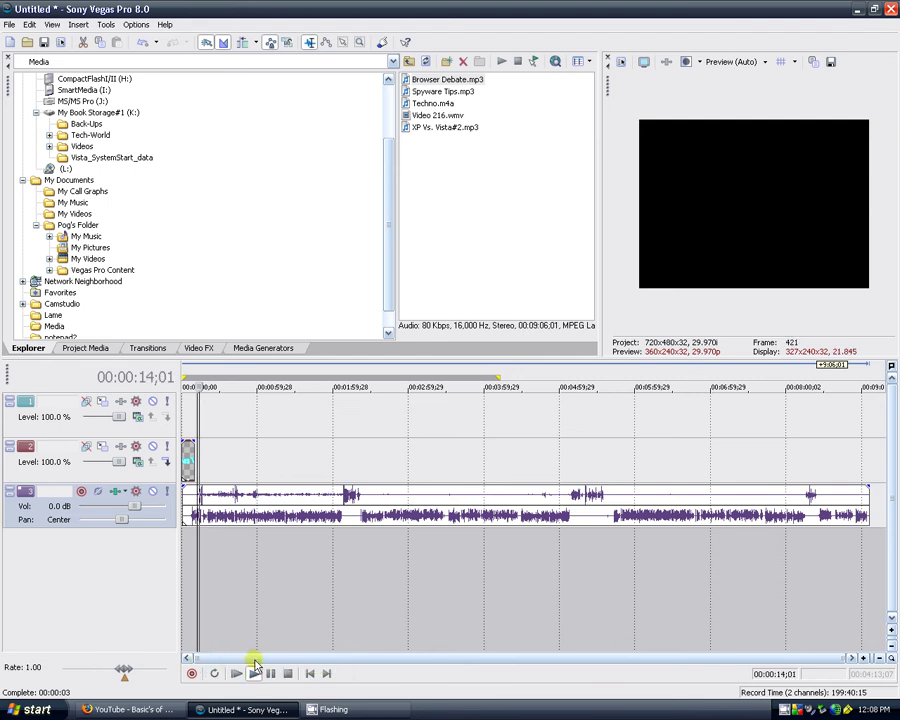
pyautogui.click(269, 673)
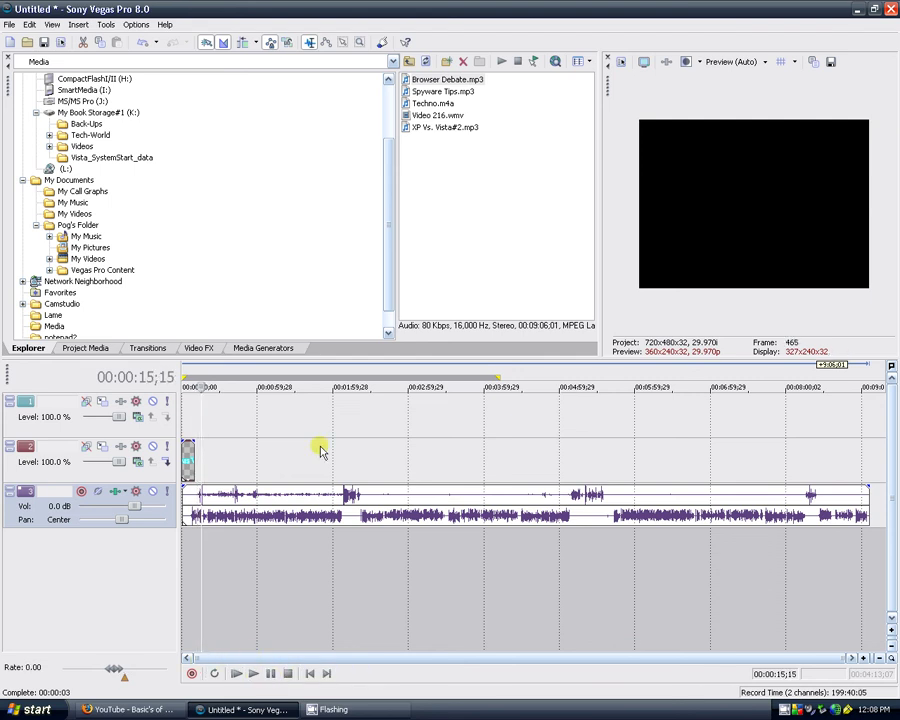
pyautogui.click(323, 497)
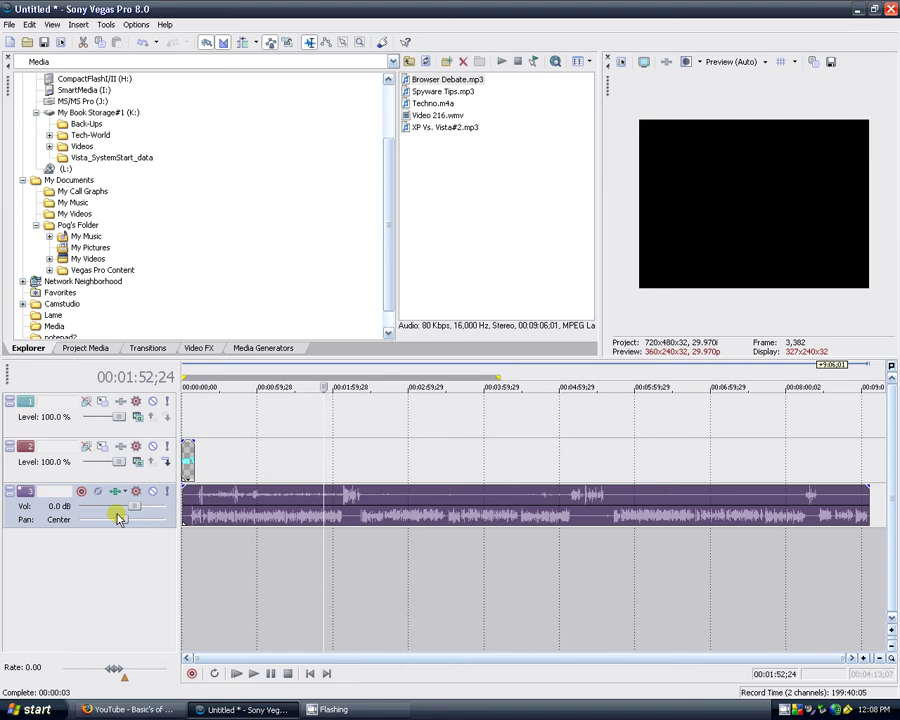
# Step: Merge the Browser Debate.mp3 event's left and right channels into one waveform, then resume playback
pyautogui.rightClick(294, 508)
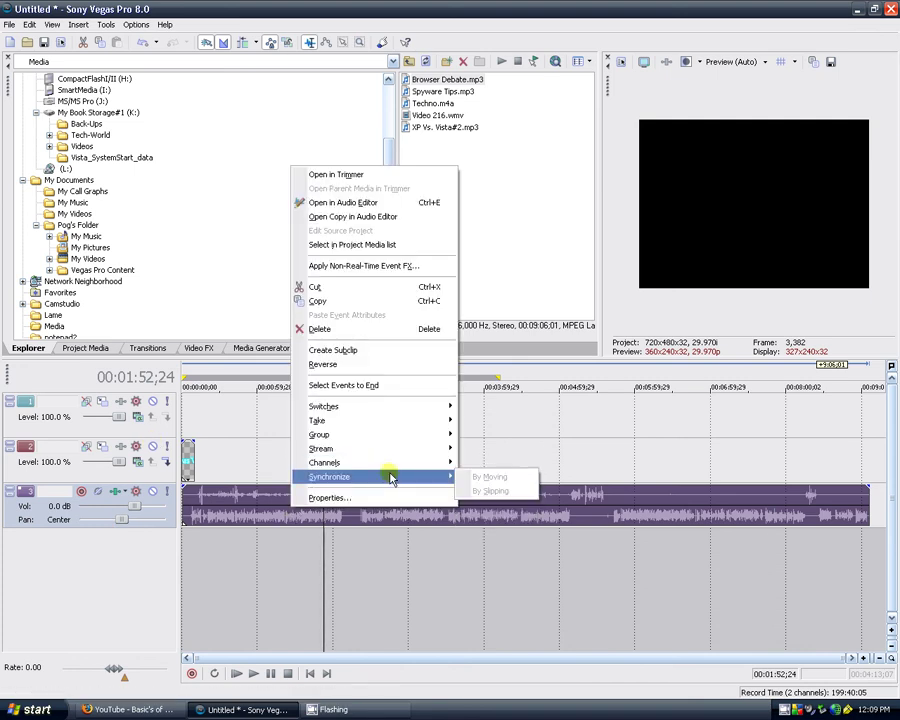
pyautogui.moveTo(408, 463)
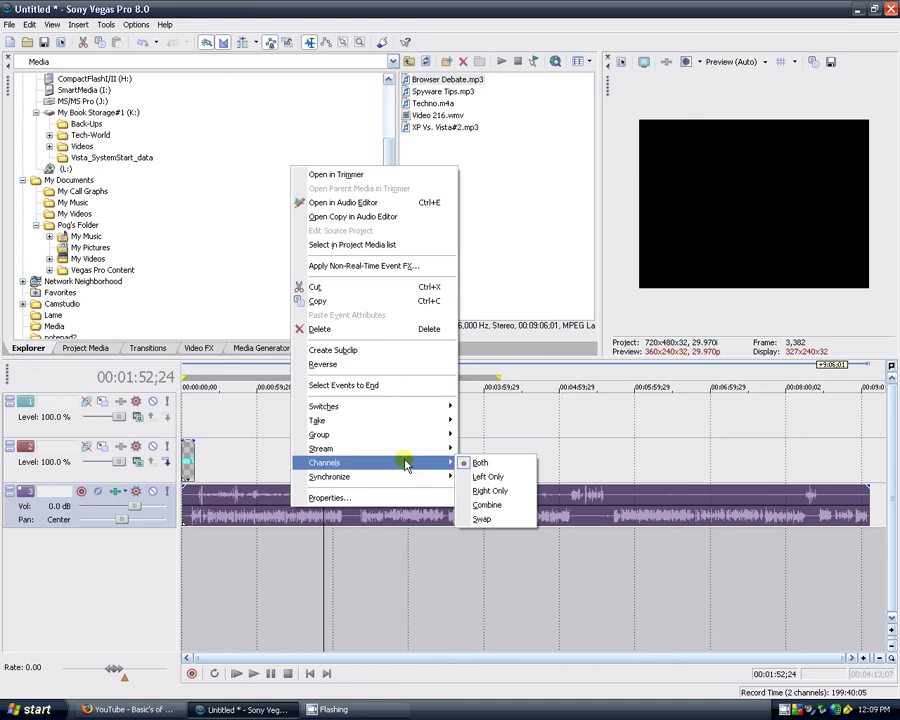
pyautogui.click(486, 506)
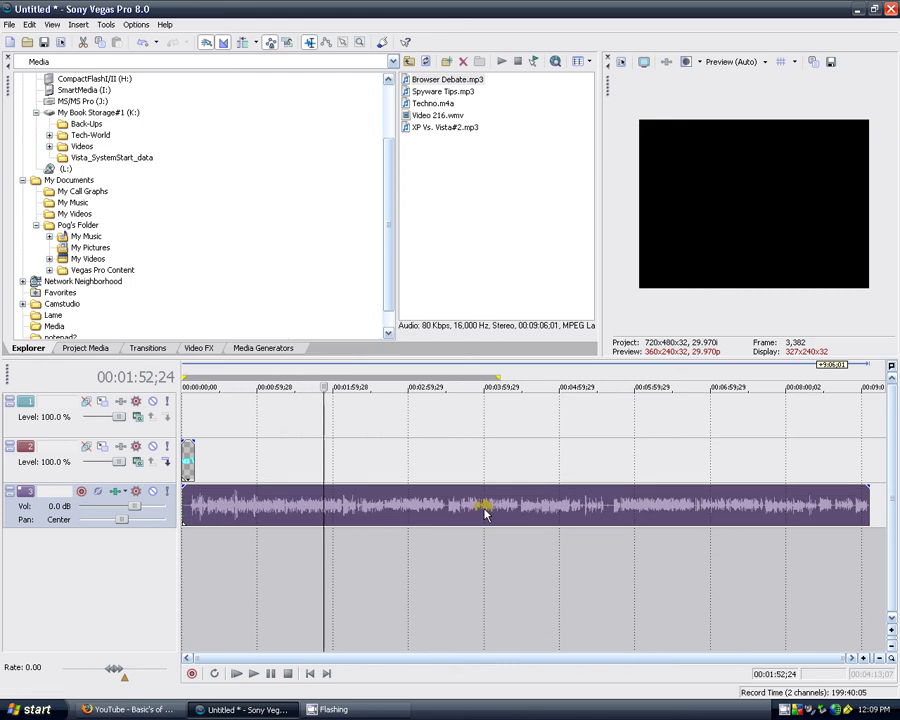
pyautogui.click(253, 673)
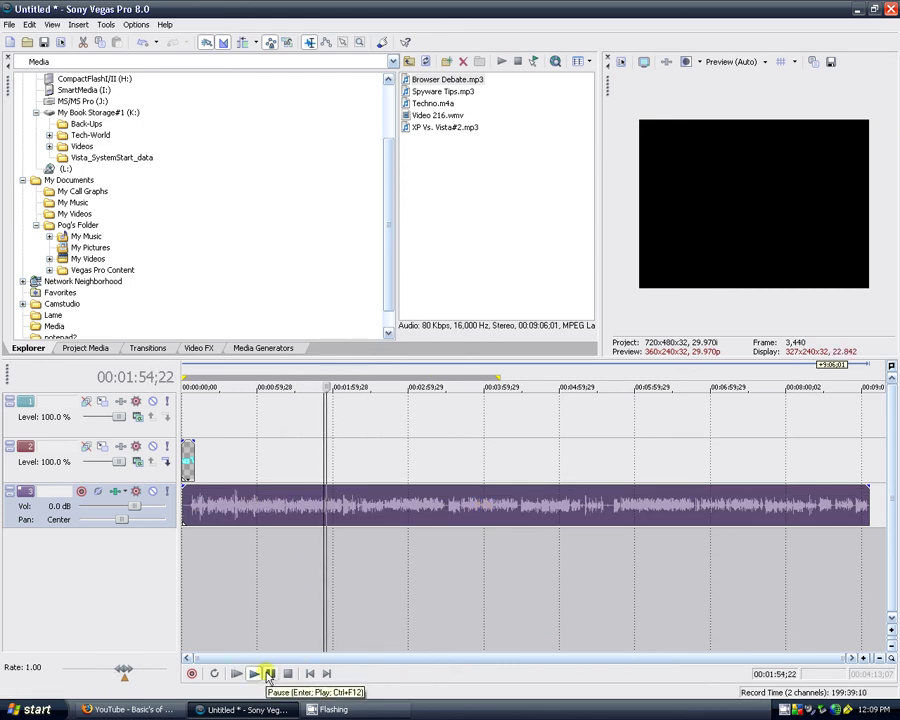
pyautogui.click(269, 675)
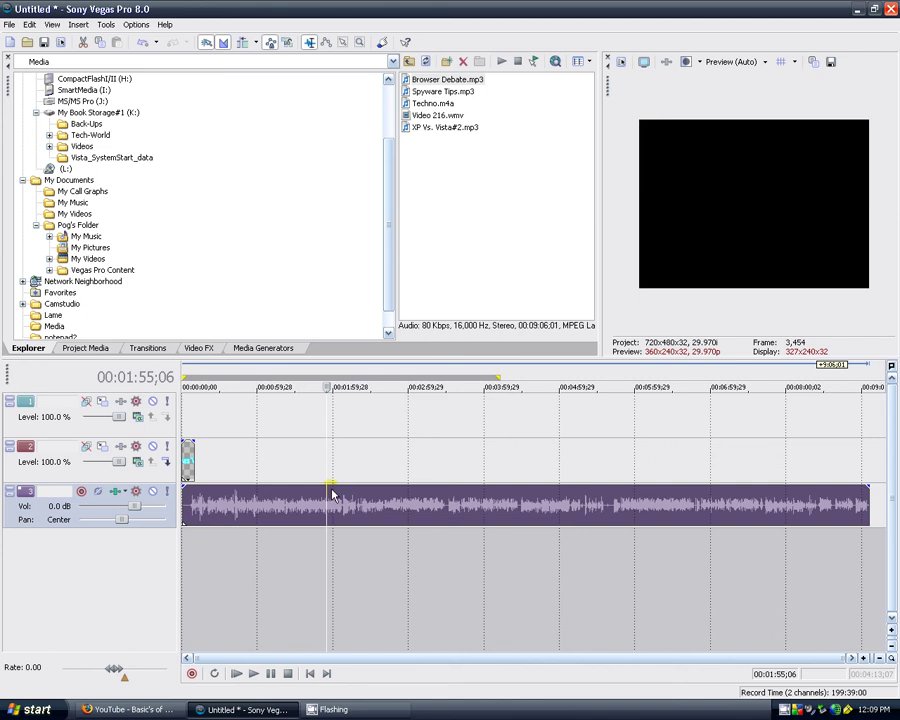
pyautogui.click(329, 386)
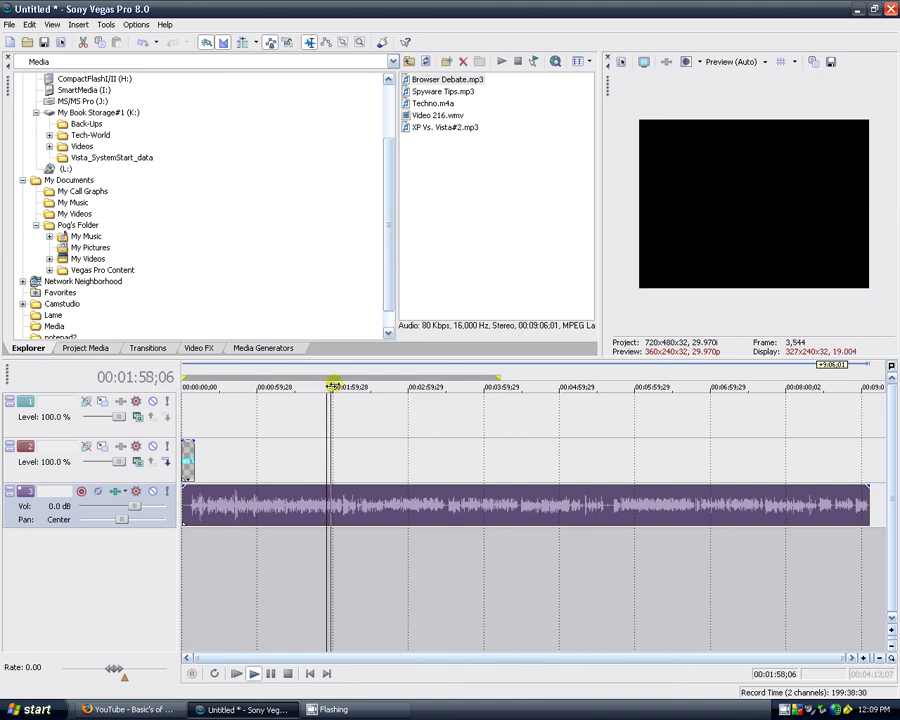